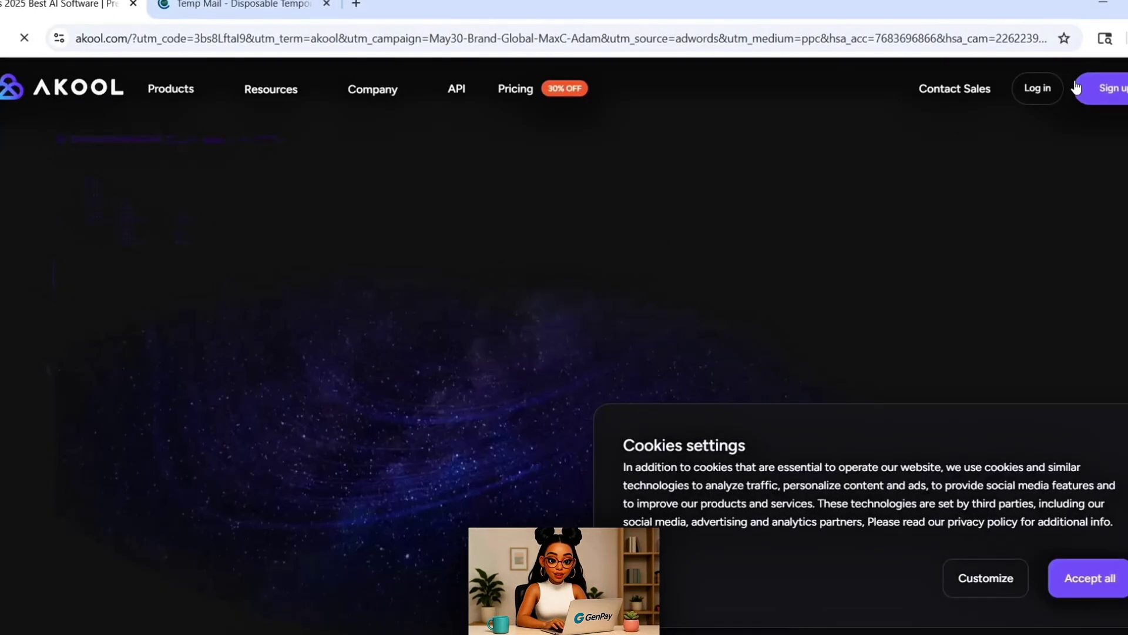
Accept the cookie notice and open Voice Lab's Text to Speech editor.
{"action": "left_click", "coordinate": [1062, 581]}
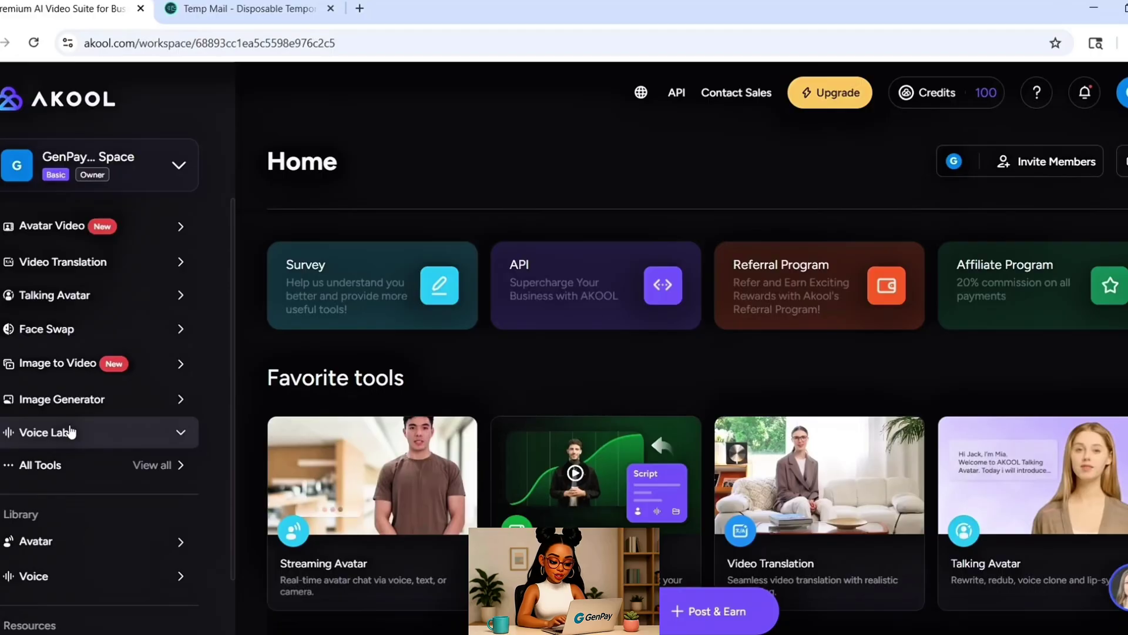
{"action": "left_click", "coordinate": [52, 437]}
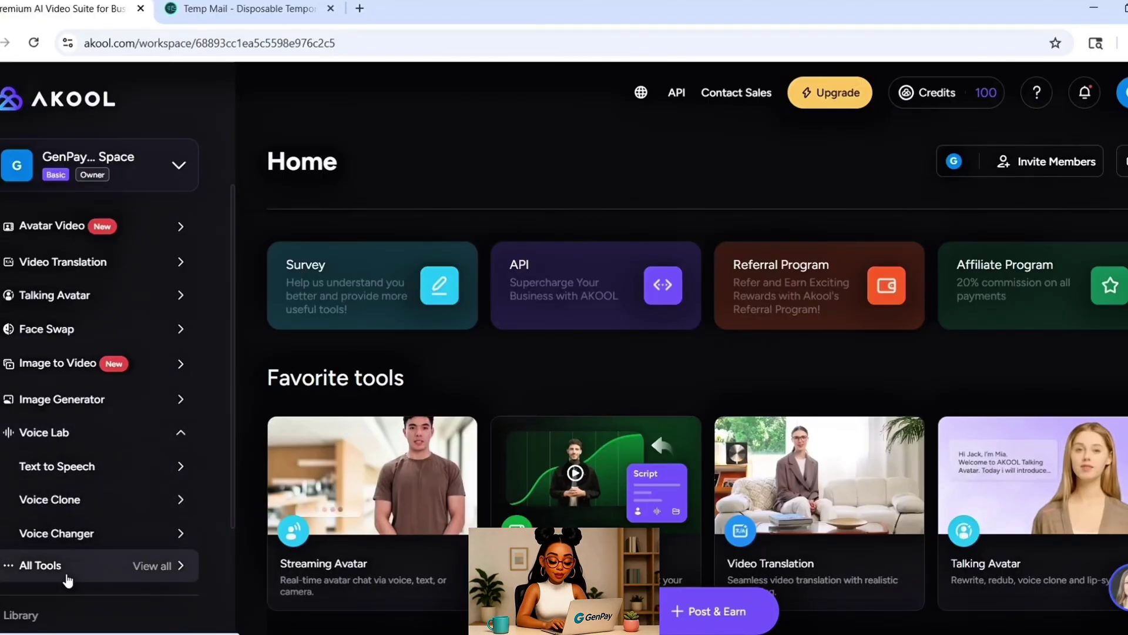
{"action": "left_click", "coordinate": [94, 468]}
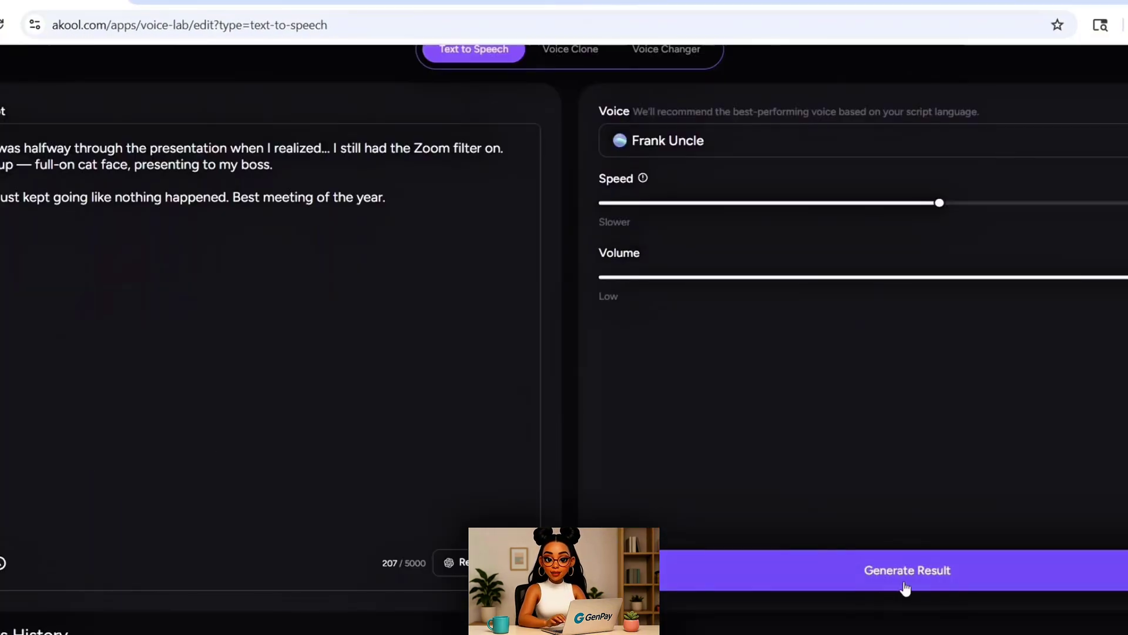
Generate speech from the cat-filter script and play the newest clip in Results History.
{"action": "left_click", "coordinate": [906, 585]}
{"action": "scroll", "coordinate": [404, 386], "scroll_direction": "down", "scroll_amount": 3}
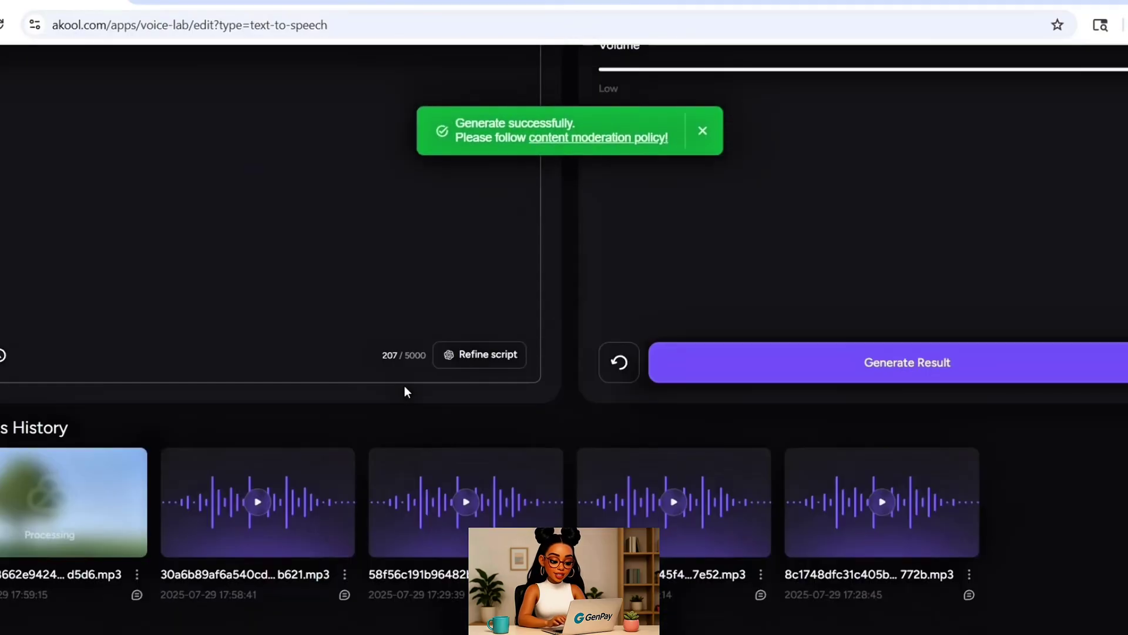
{"action": "scroll", "coordinate": [355, 259], "scroll_direction": "up", "scroll_amount": 2}
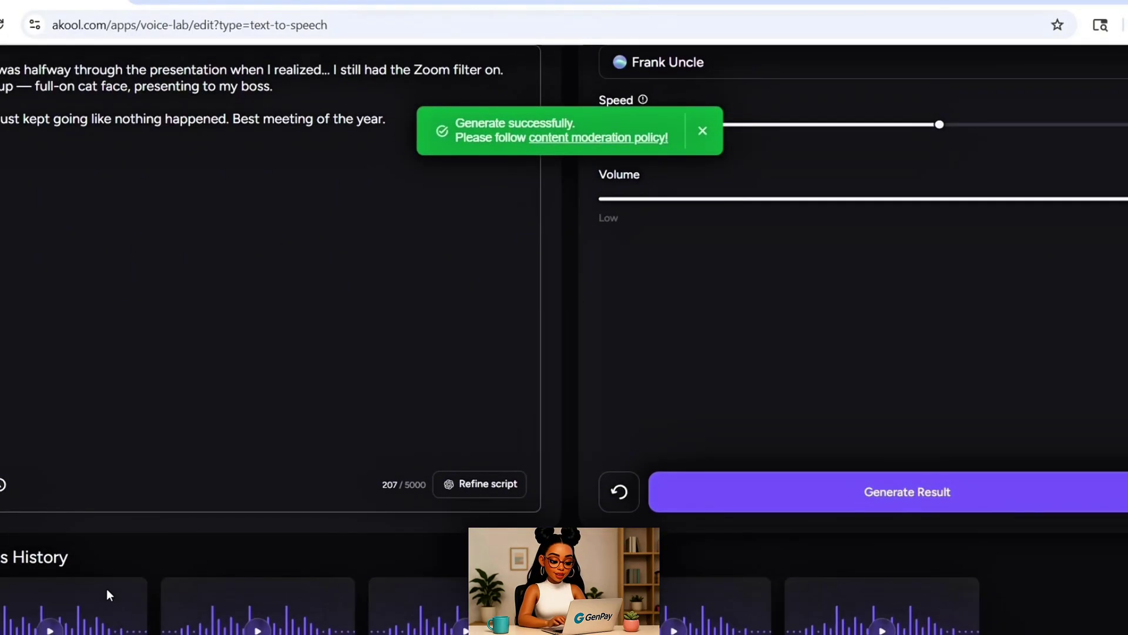
{"action": "left_click", "coordinate": [50, 630]}
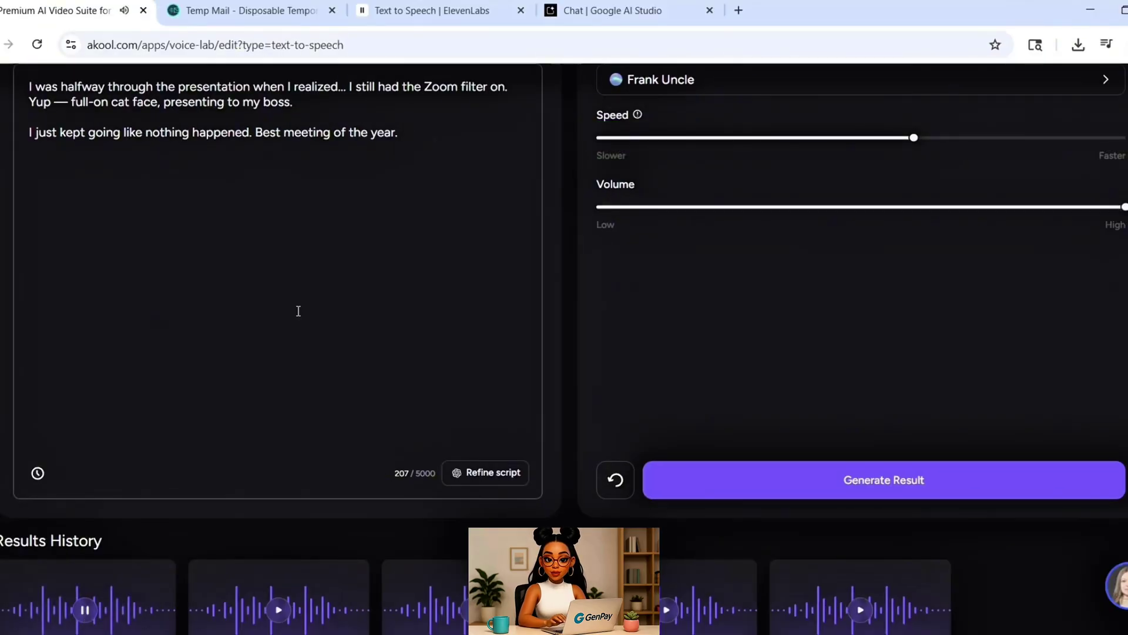
{"action": "scroll", "coordinate": [299, 311], "scroll_direction": "up", "scroll_amount": 3}
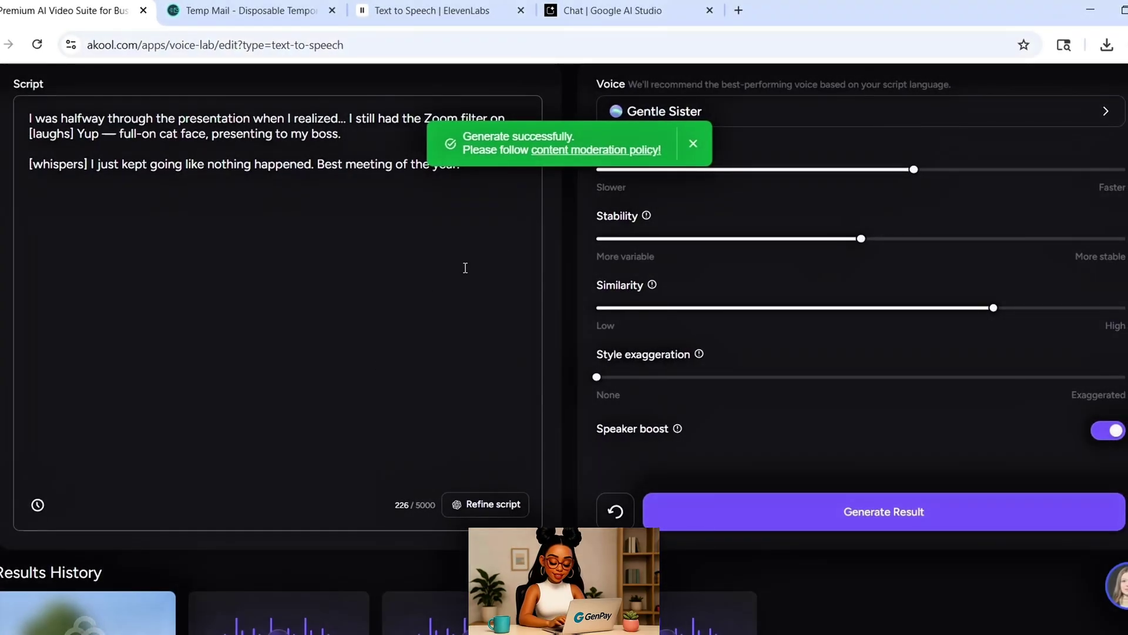
{"action": "scroll", "coordinate": [464, 267], "scroll_direction": "down", "scroll_amount": 2}
{"action": "left_click", "coordinate": [84, 505]}
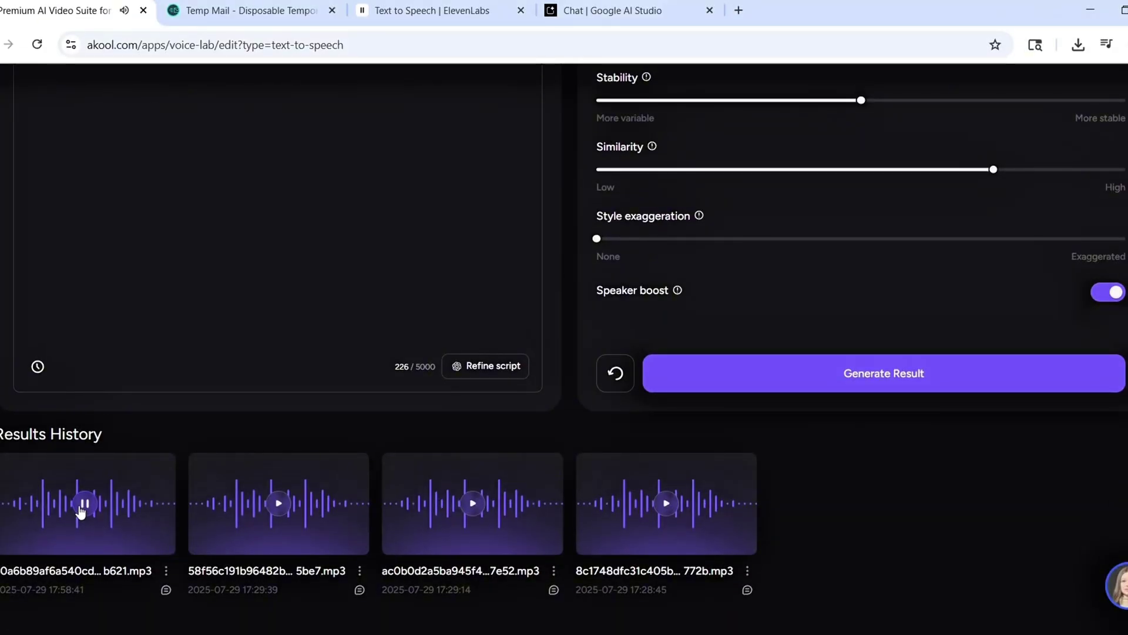
{"action": "scroll", "coordinate": [81, 508], "scroll_direction": "up", "scroll_amount": 5}
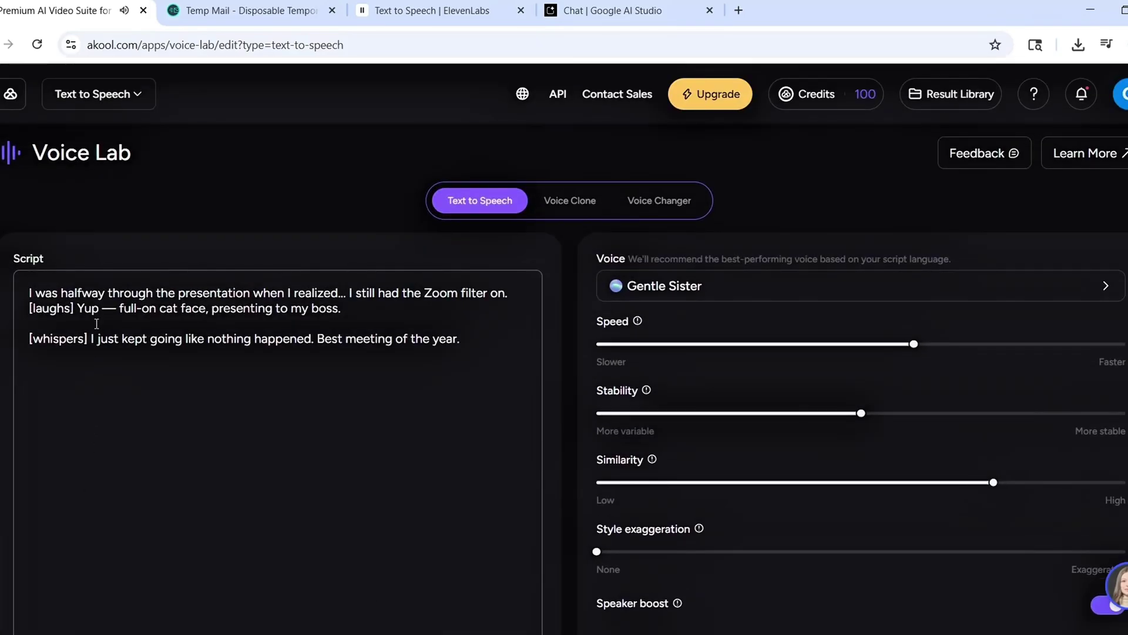
Delete the [laughs] and [whispers] tags from the script.
{"action": "left_click", "coordinate": [77, 309]}
{"action": "key", "text": "BackSpace"}
{"action": "key", "text": "BackSpace"}
{"action": "key", "text": "BackSpace"}
{"action": "key", "text": "BackSpace"}
{"action": "key", "text": "BackSpace"}
{"action": "key", "text": "BackSpace"}
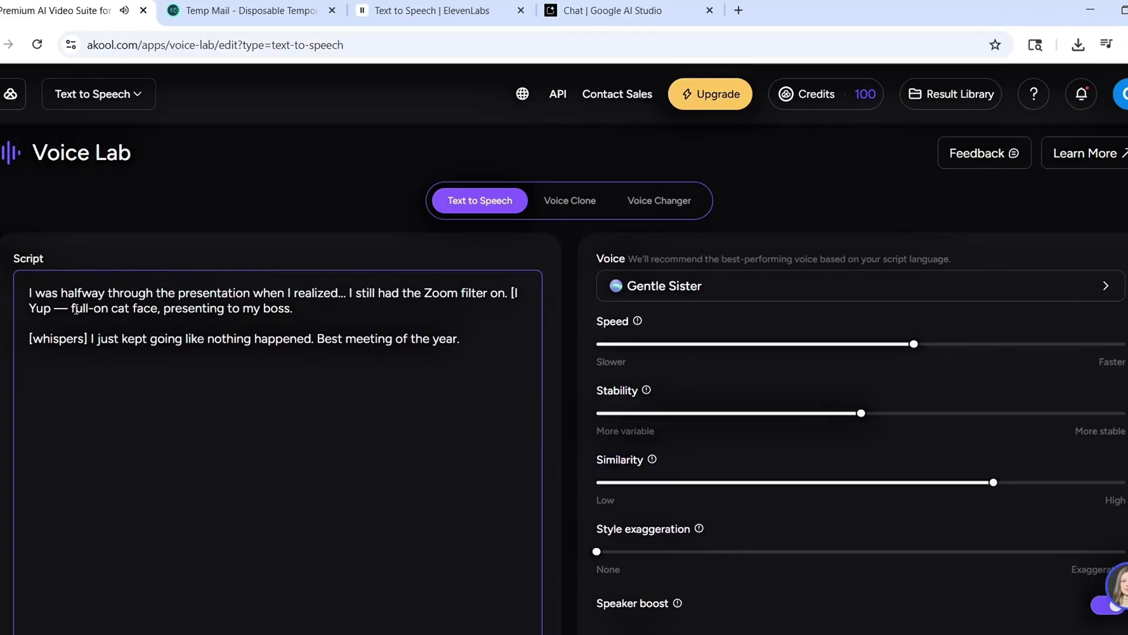
{"action": "left_click", "coordinate": [90, 340]}
{"action": "key", "text": "BackSpace"}
{"action": "key", "text": "BackSpace"}
{"action": "key", "text": "BackSpace"}
{"action": "key", "text": "BackSpace"}
{"action": "key", "text": "BackSpace"}
{"action": "key", "text": "BackSpace"}
{"action": "key", "text": "BackSpace"}
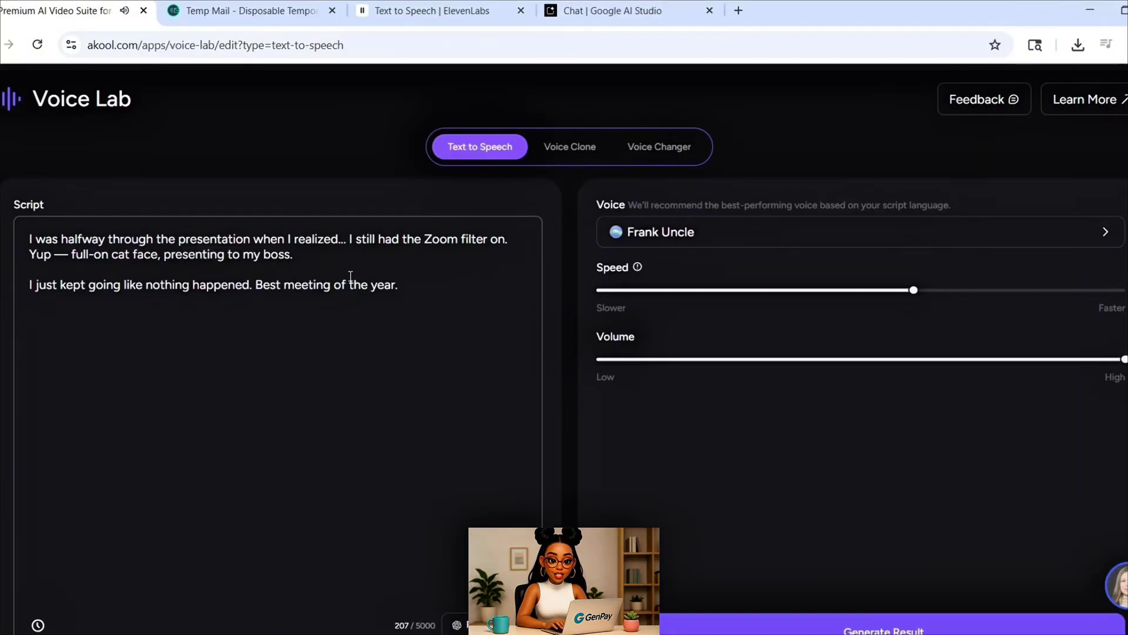
Switch the voice to Frank Uncle.
{"action": "left_click", "coordinate": [605, 235]}
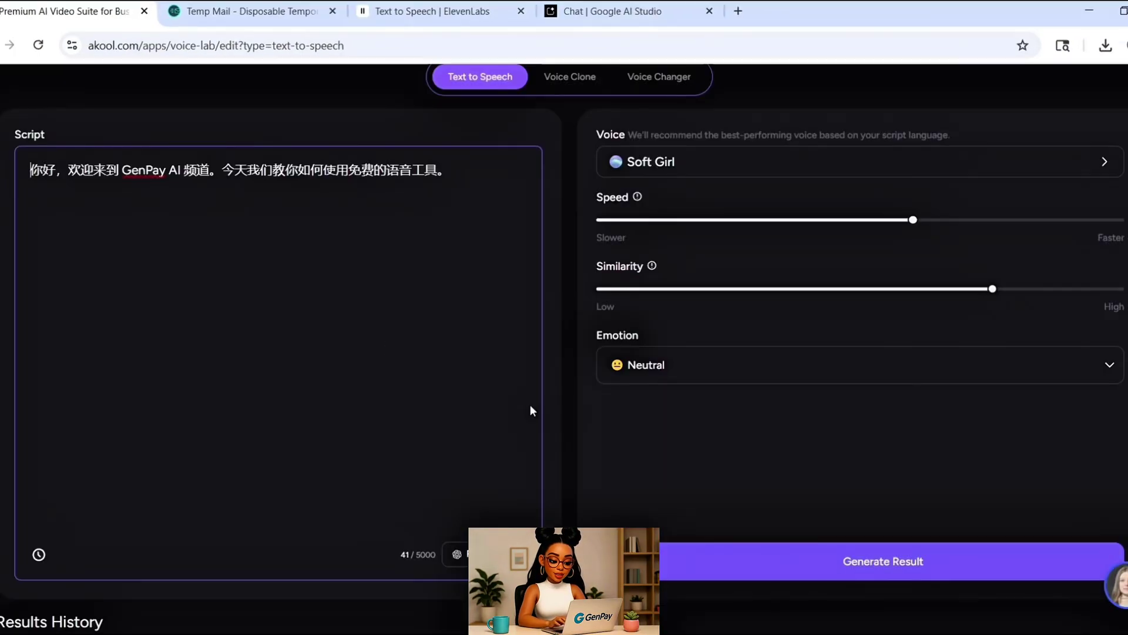
{"action": "left_click", "coordinate": [742, 173]}
{"action": "left_click", "coordinate": [630, 234]}
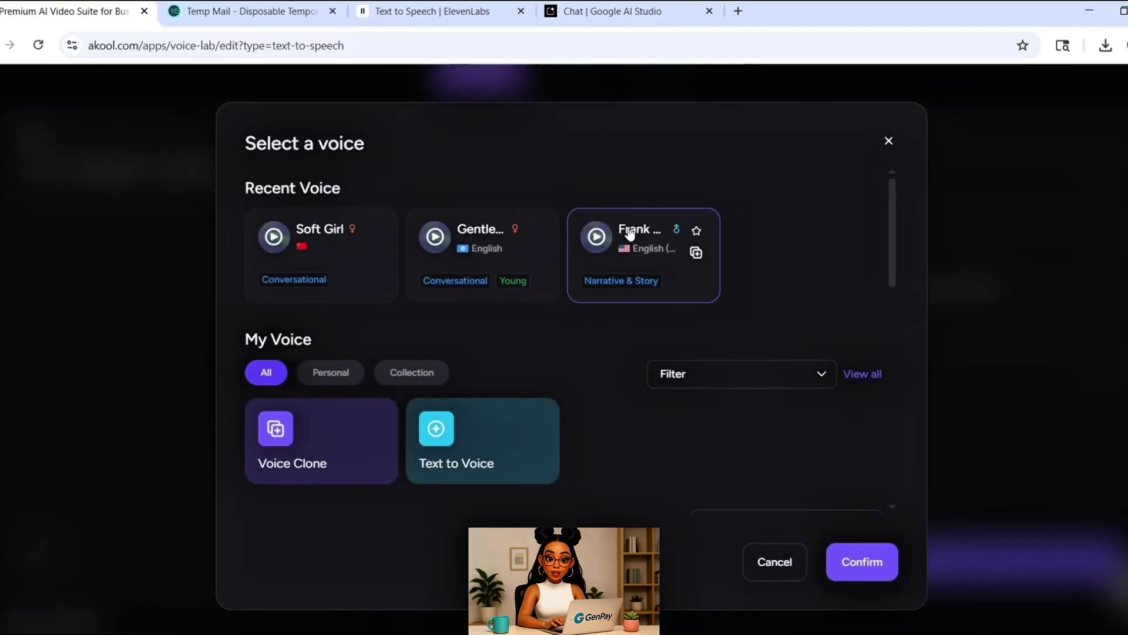
{"action": "left_click", "coordinate": [862, 561]}
Generate the Chinese greeting clip with Frank Uncle and play it from the results.
{"action": "left_click", "coordinate": [852, 576]}
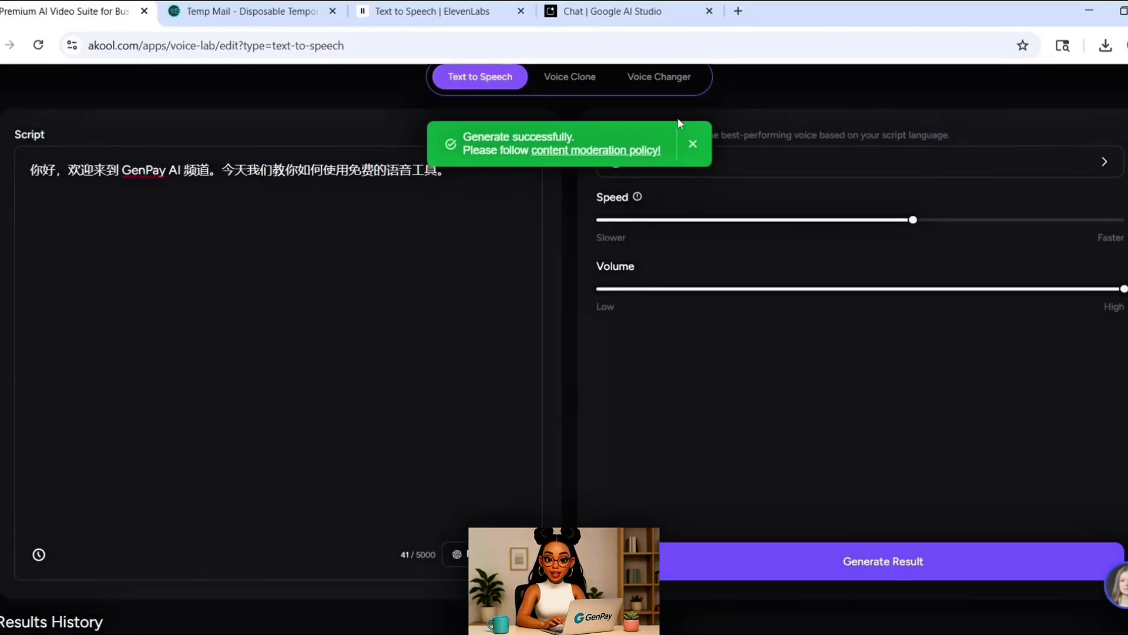
{"action": "left_click", "coordinate": [693, 144]}
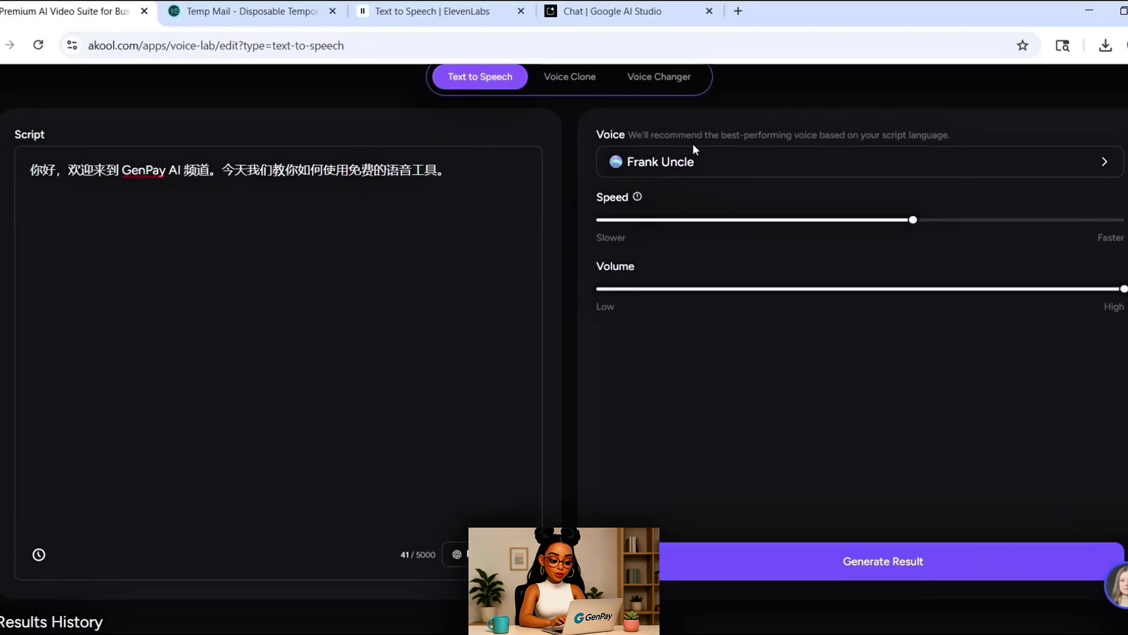
{"action": "scroll", "coordinate": [473, 345], "scroll_direction": "down", "scroll_amount": 3}
{"action": "left_click", "coordinate": [355, 526]}
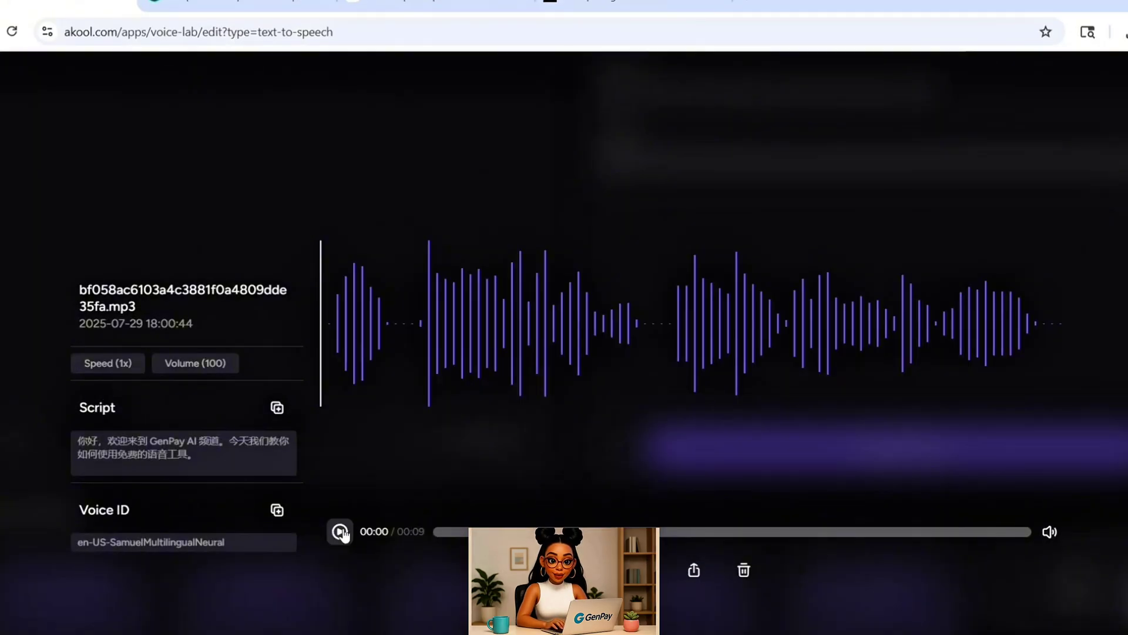
{"action": "left_click", "coordinate": [342, 532]}
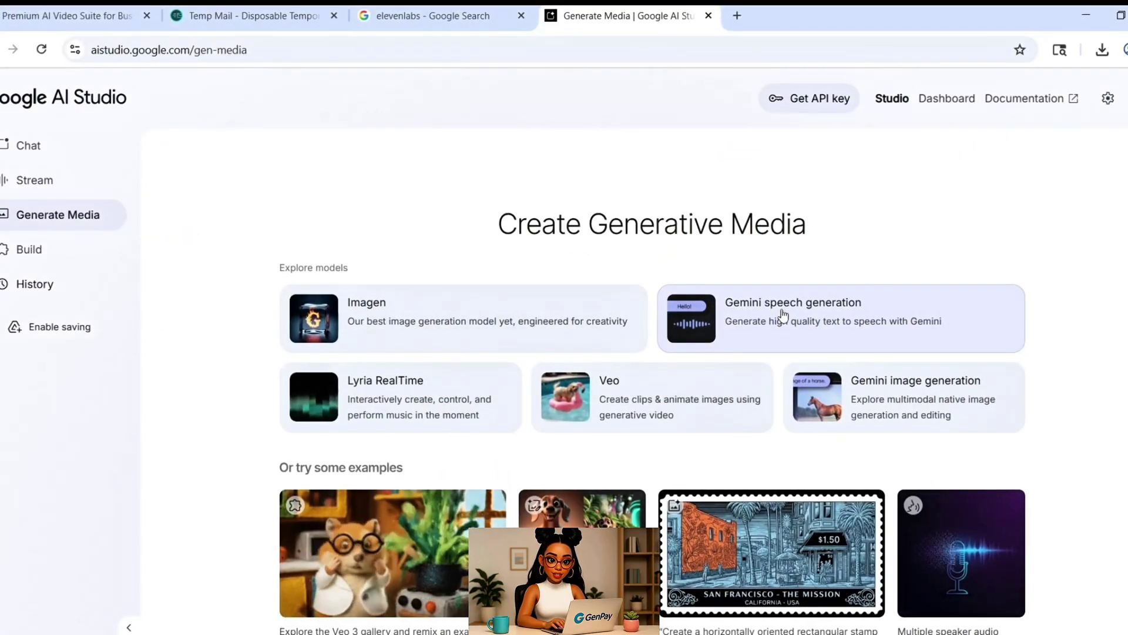
Start native speech generation on Gemini 2.5 Pro Preview TTS in single-speaker mode.
{"action": "left_click", "coordinate": [59, 146]}
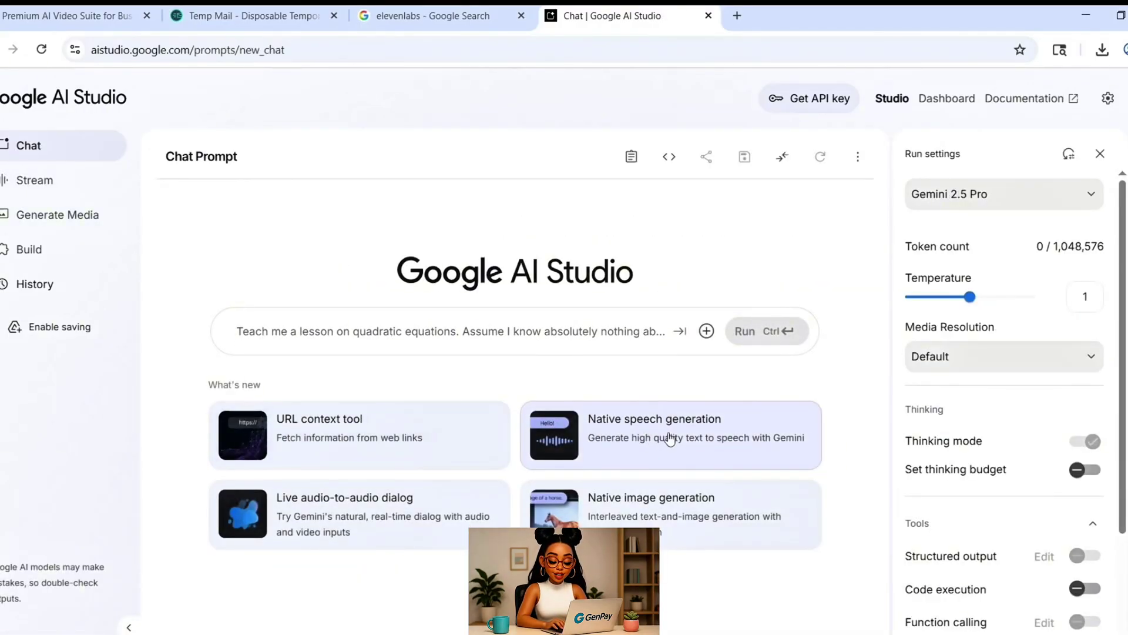
{"action": "left_click", "coordinate": [636, 425]}
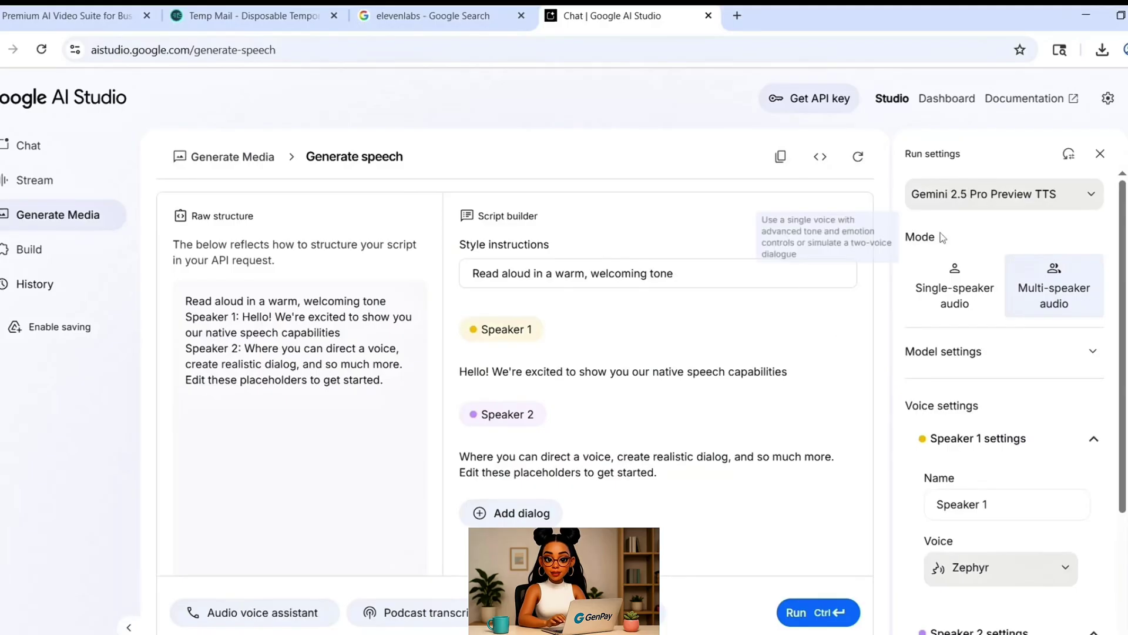
{"action": "left_click", "coordinate": [972, 200]}
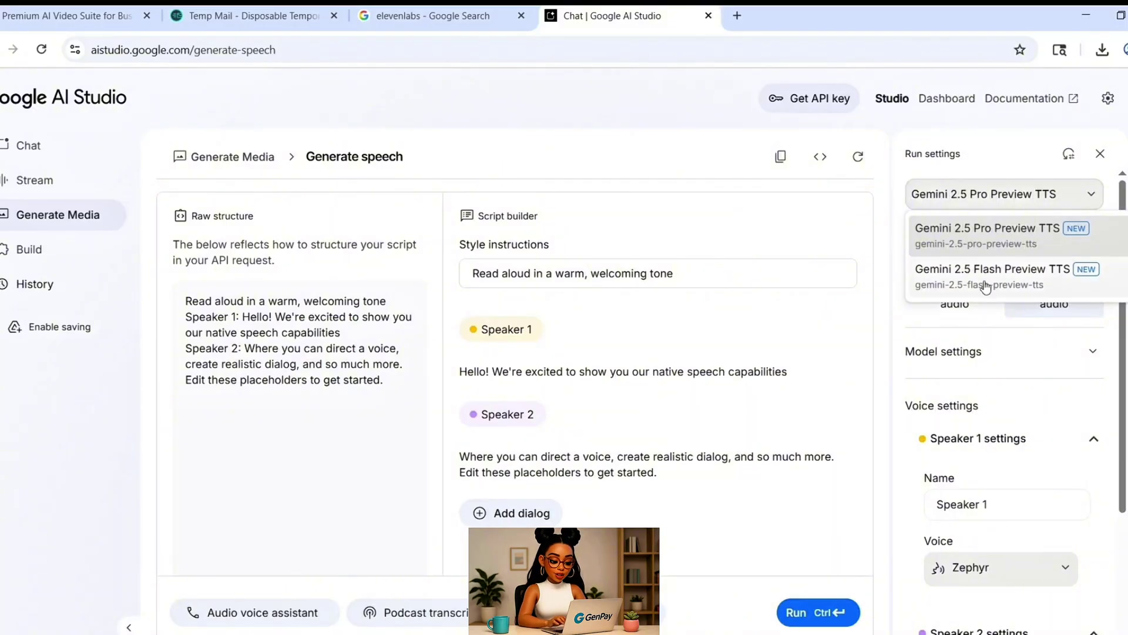
{"action": "left_click", "coordinate": [927, 357]}
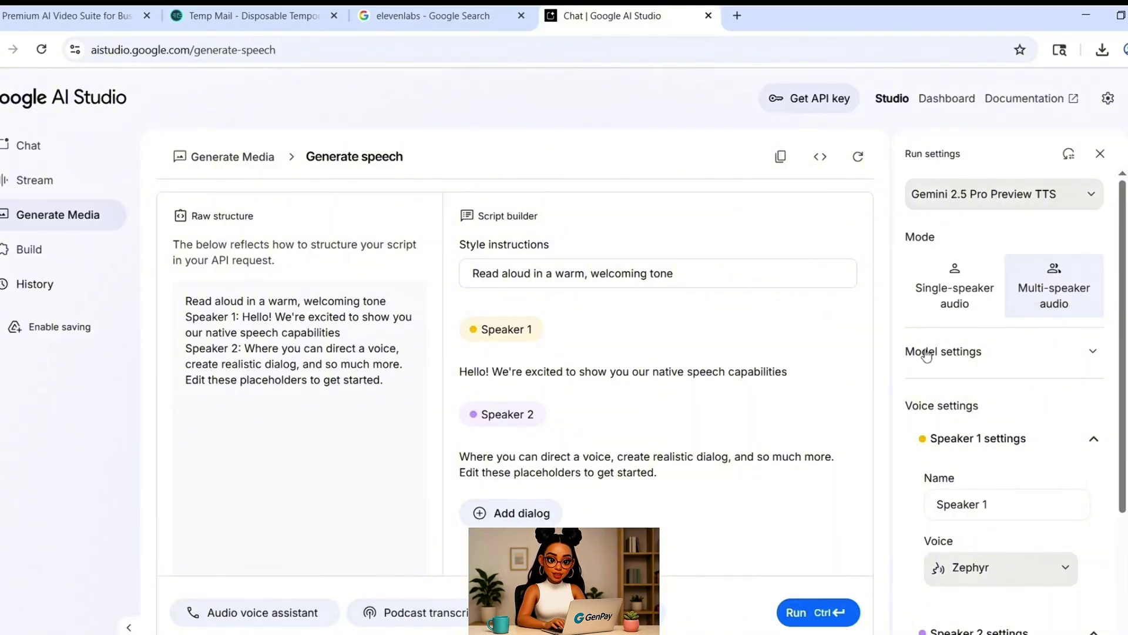
{"action": "left_click", "coordinate": [955, 297]}
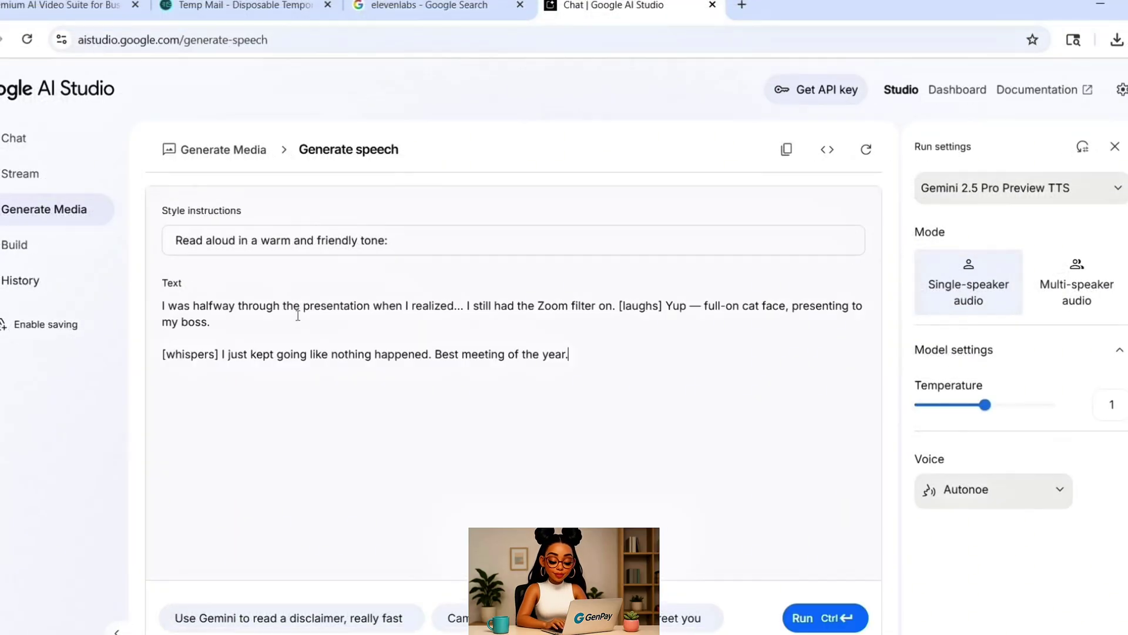
Check the [whispers] line, then generate Autonoe speech from the cat-filter script.
{"action": "double_click", "coordinate": [262, 354]}
{"action": "triple_click", "coordinate": [262, 353]}
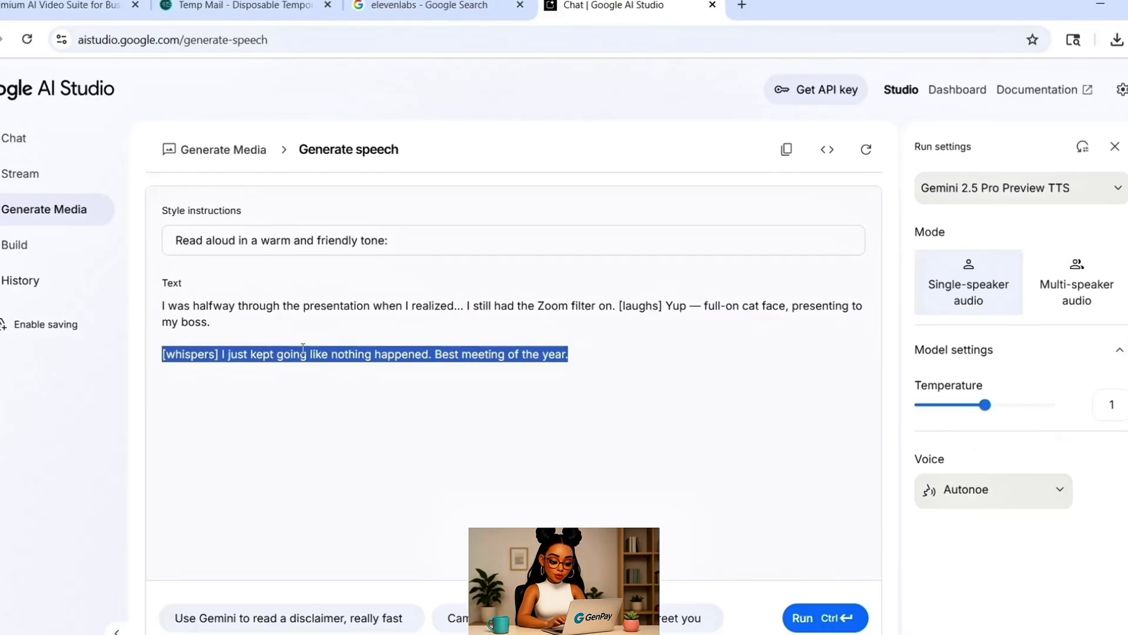
{"action": "left_click", "coordinate": [810, 618]}
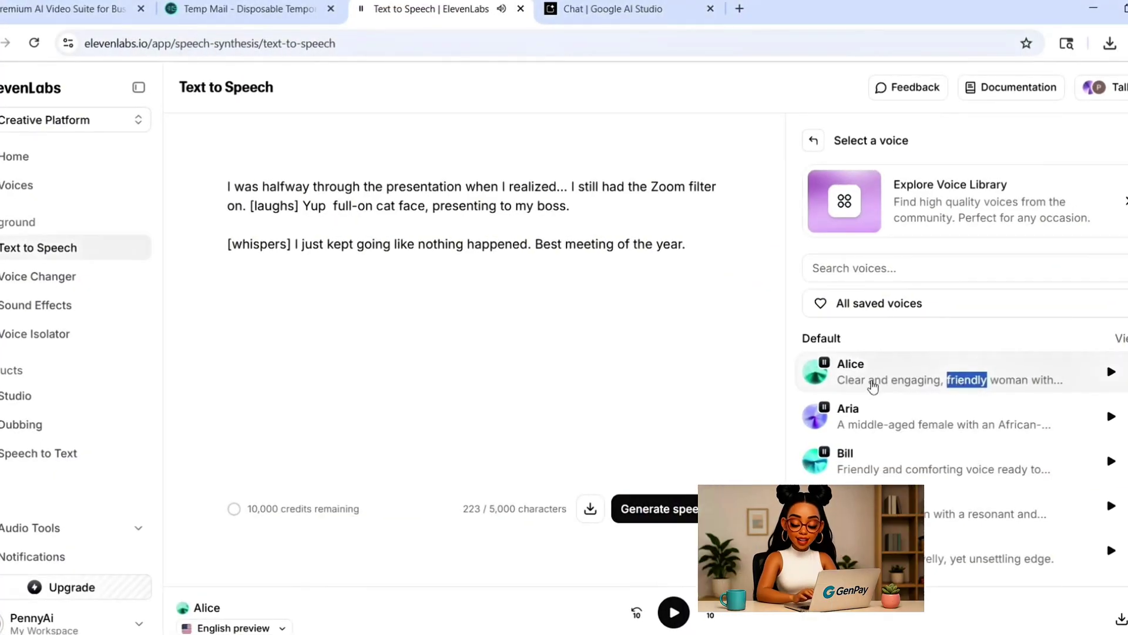
Generate a Rachel voice clip of the Zoom-filter presentation story in ElevenLabs.
{"action": "left_click", "coordinate": [735, 380]}
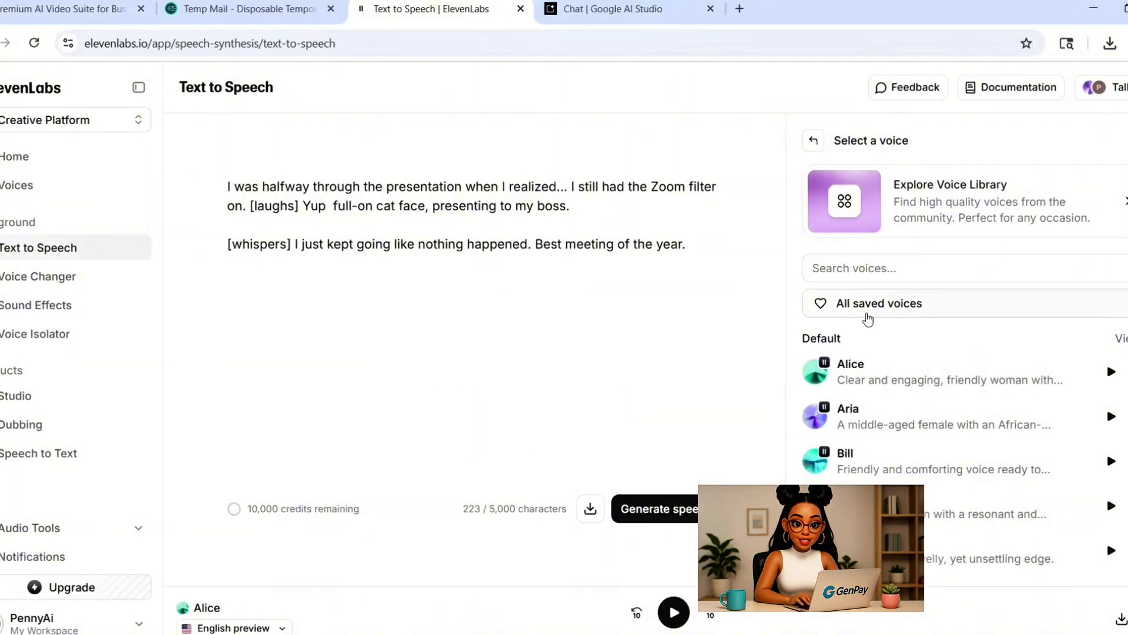
{"action": "left_click", "coordinate": [690, 516]}
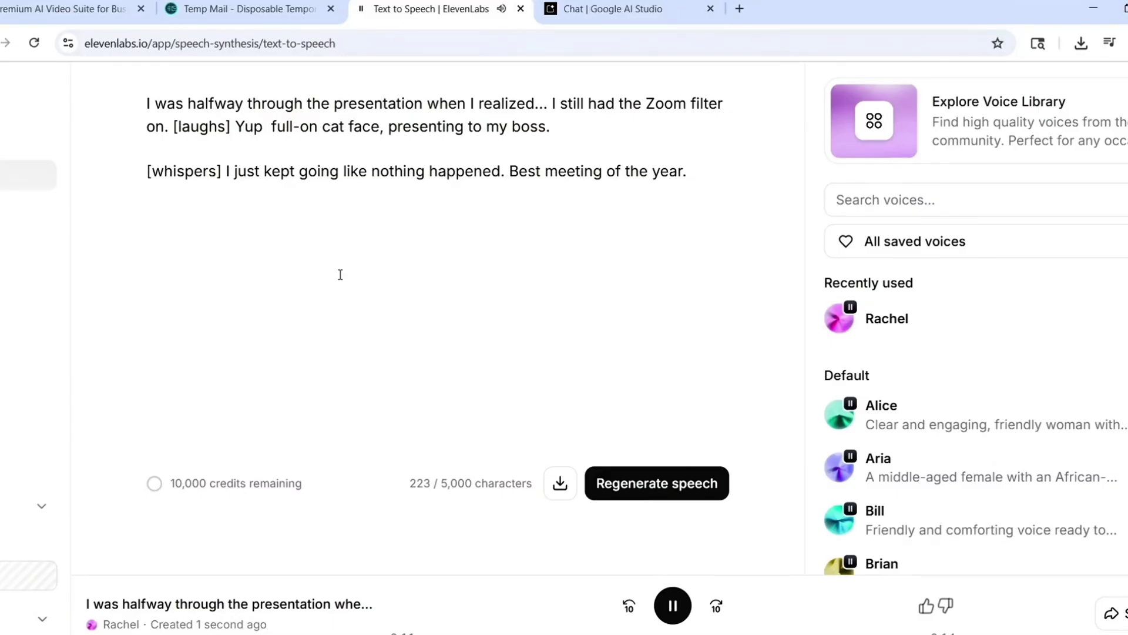
{"action": "scroll", "coordinate": [341, 274], "scroll_direction": "up", "scroll_amount": 1}
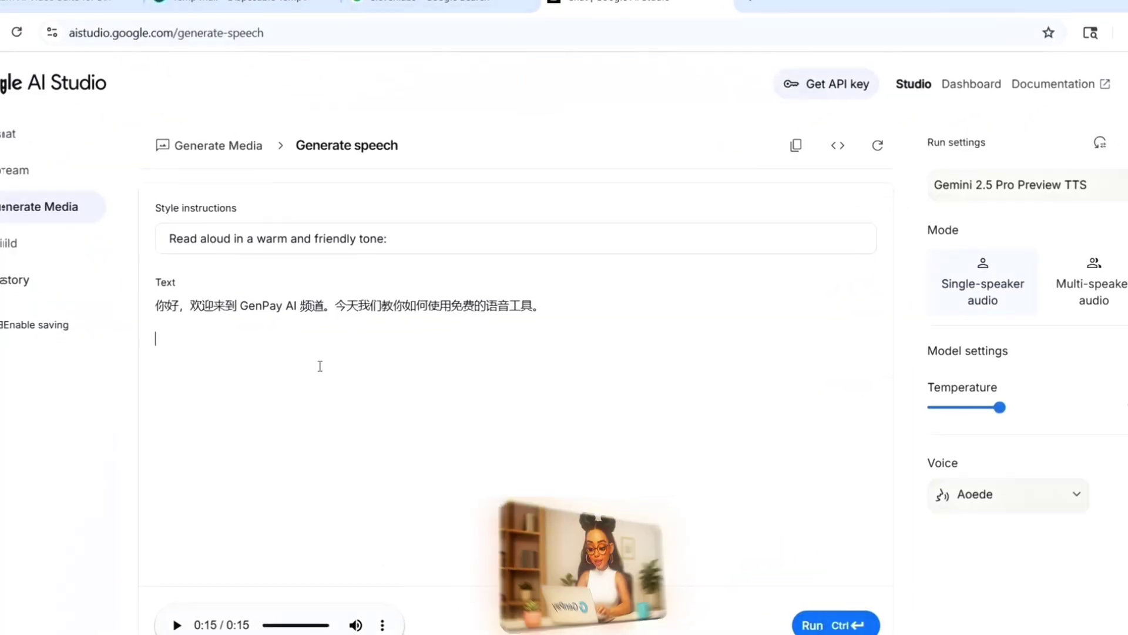
Generate an 8-second clip from the Chinese text and open the audio's options menu.
{"action": "left_click", "coordinate": [568, 305]}
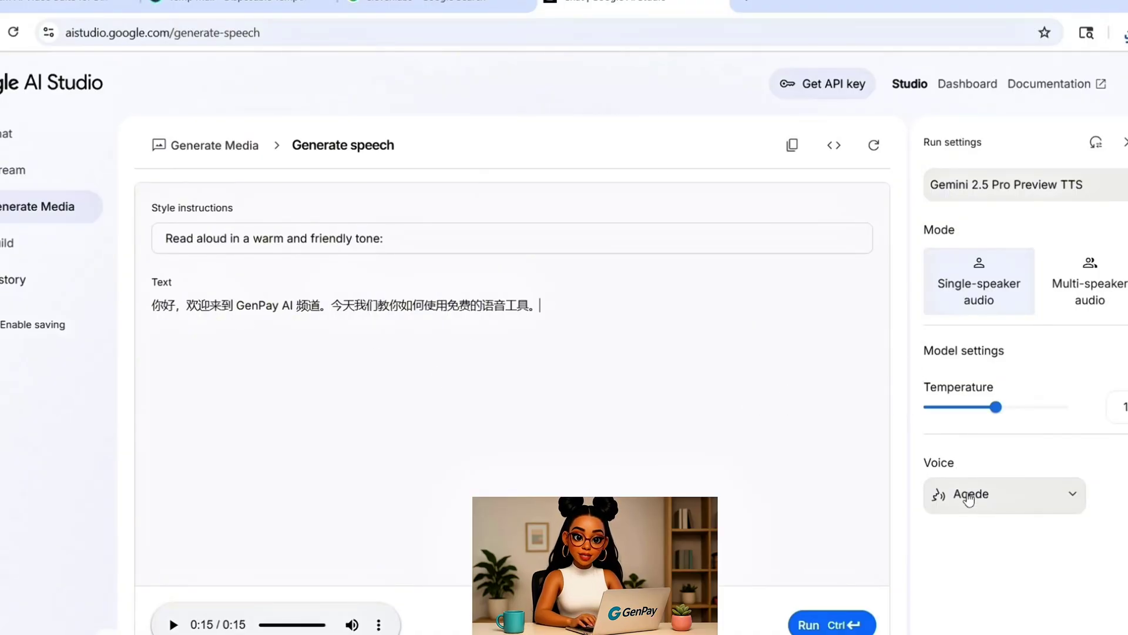
{"action": "left_click", "coordinate": [817, 620]}
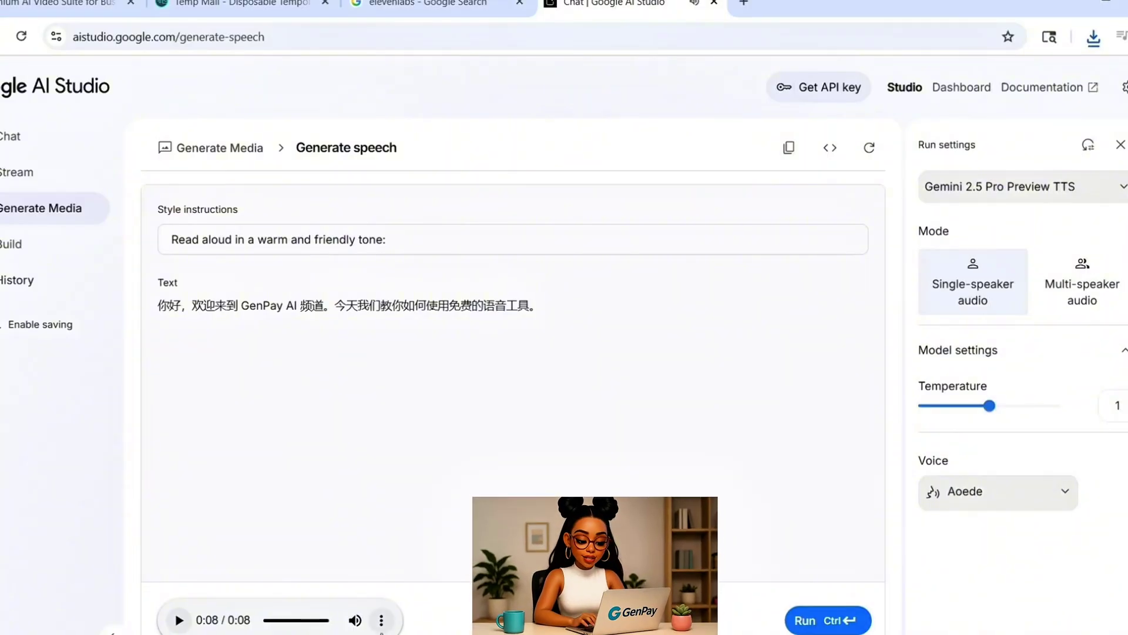
{"action": "left_click", "coordinate": [381, 621]}
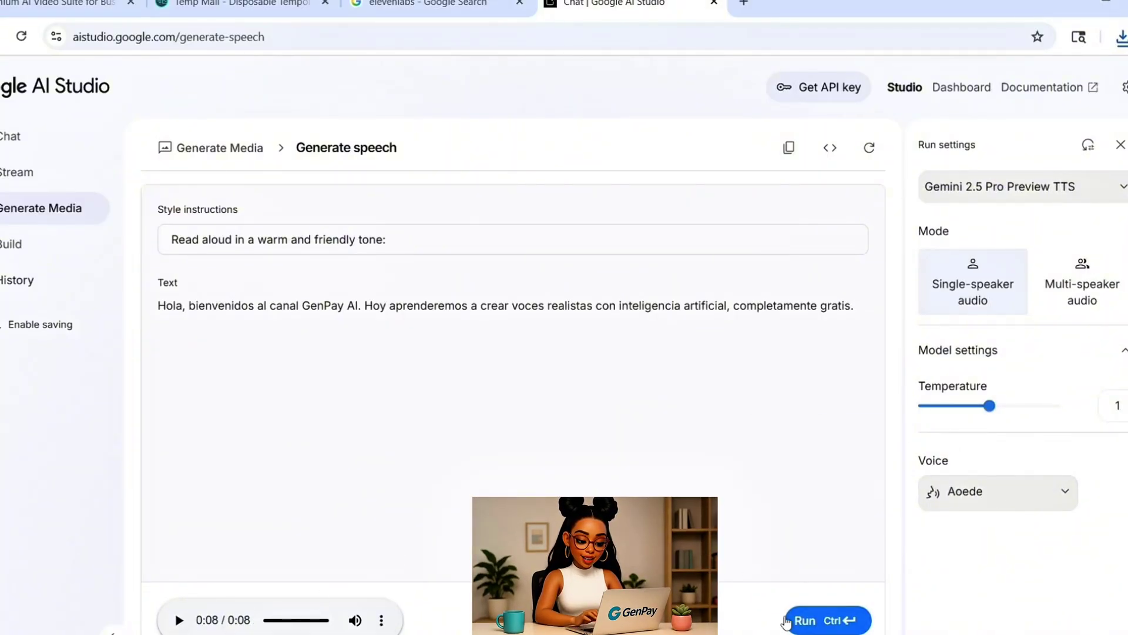
Generate the 10-second Spanish welcome clip and play it back.
{"action": "left_click", "coordinate": [816, 621]}
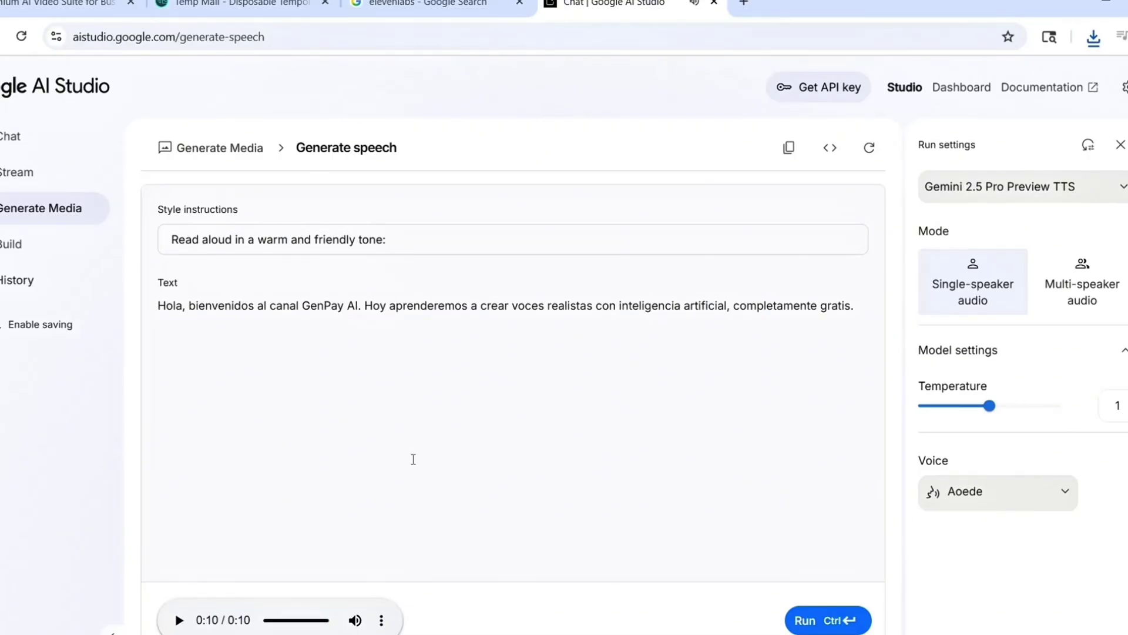
{"action": "left_click", "coordinate": [178, 620]}
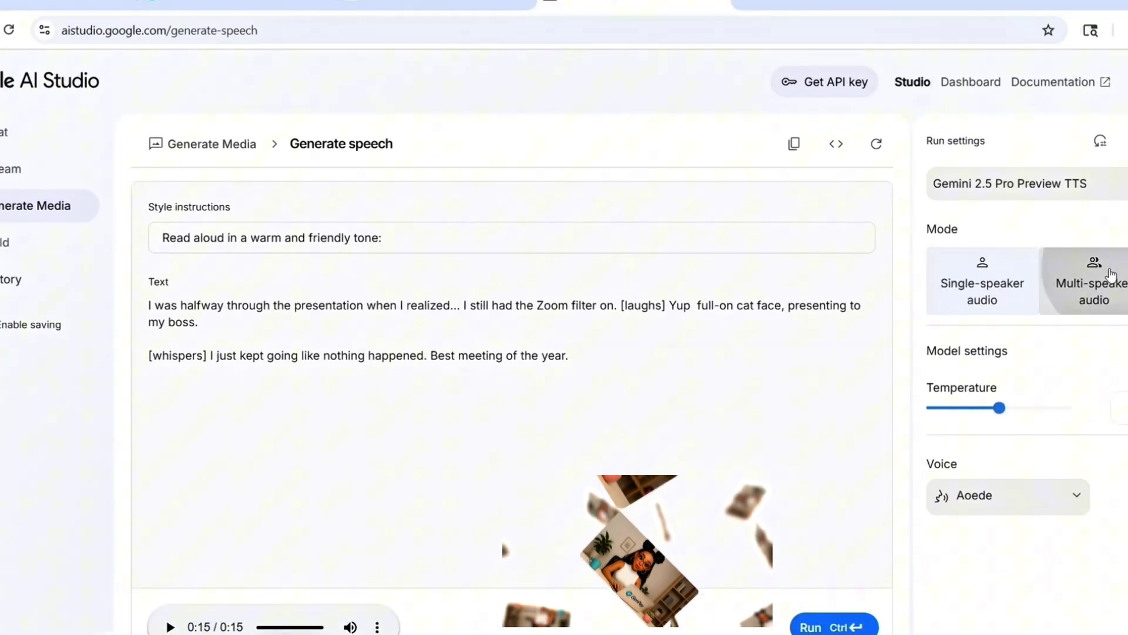
Switch the Run settings mode to Multi-speaker audio.
{"action": "left_click", "coordinate": [1087, 273]}
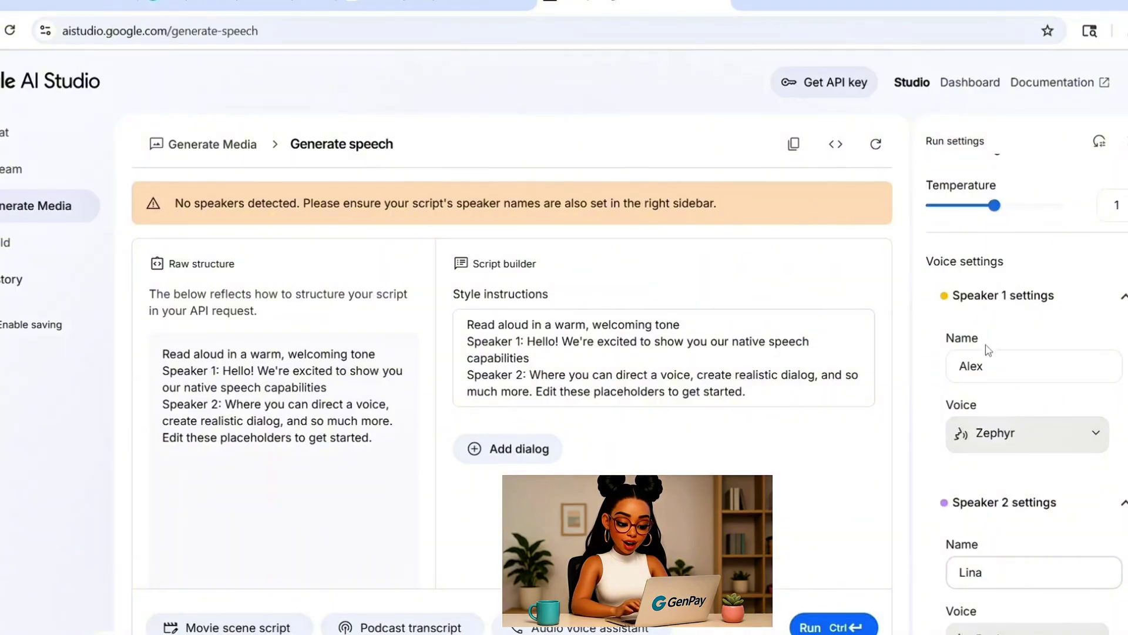
Preview Puck and assign it as Speaker 1's (Alex) voice.
{"action": "left_click", "coordinate": [1000, 438]}
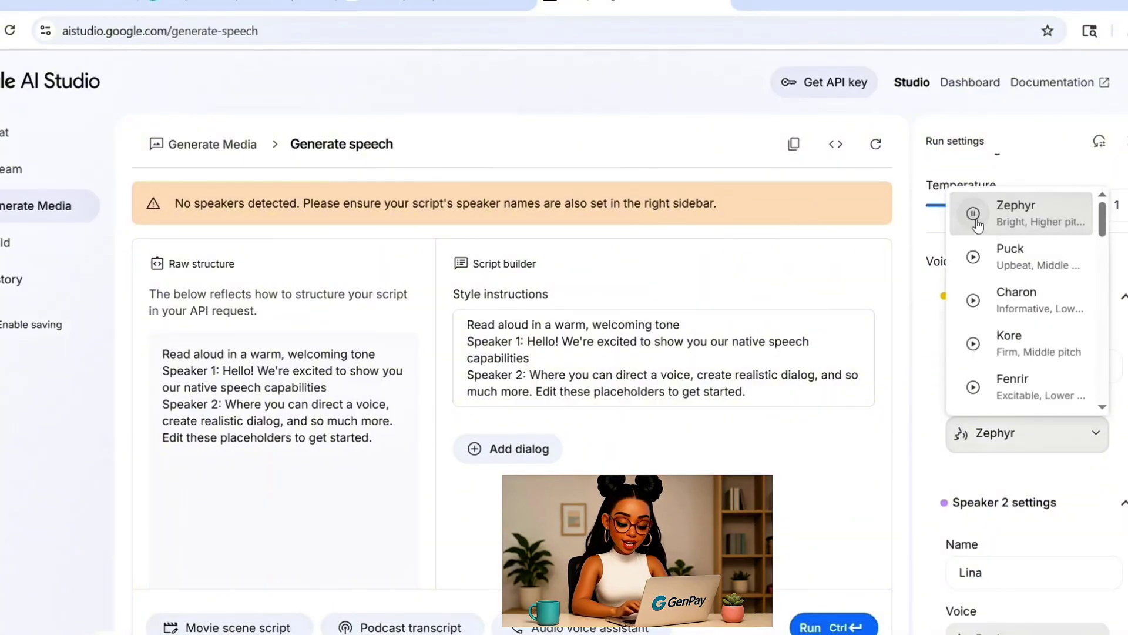
{"action": "left_click", "coordinate": [974, 258]}
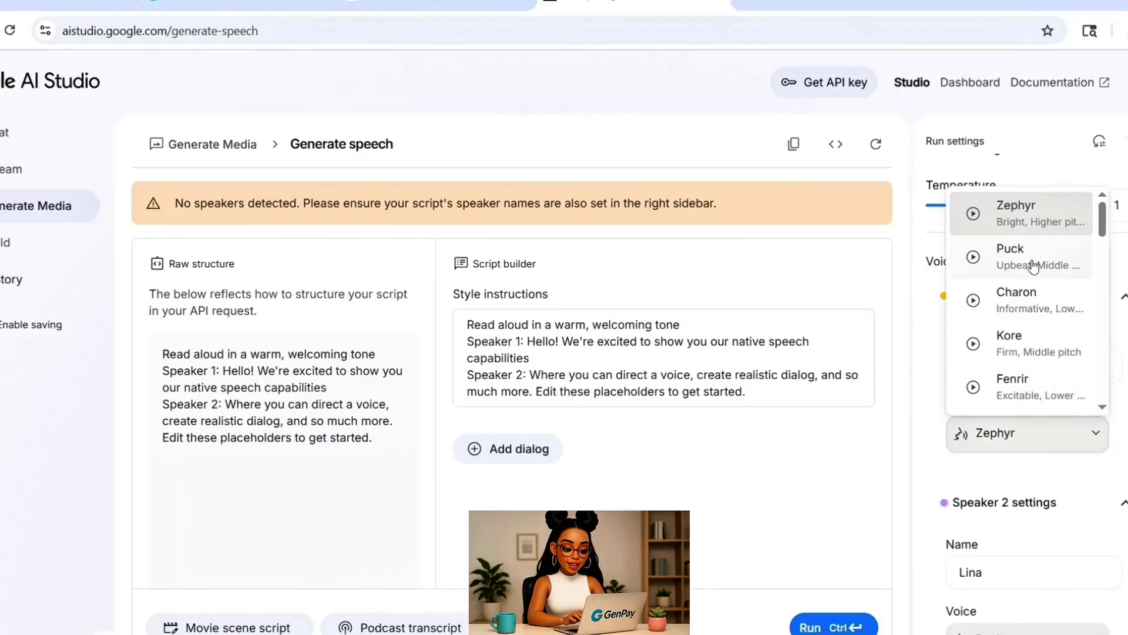
{"action": "left_click", "coordinate": [1011, 259]}
After trying Charon and Zephyr, assign the Leda voice to Speaker 2 (Lina).
{"action": "scroll", "coordinate": [990, 559], "scroll_direction": "down", "scroll_amount": 1}
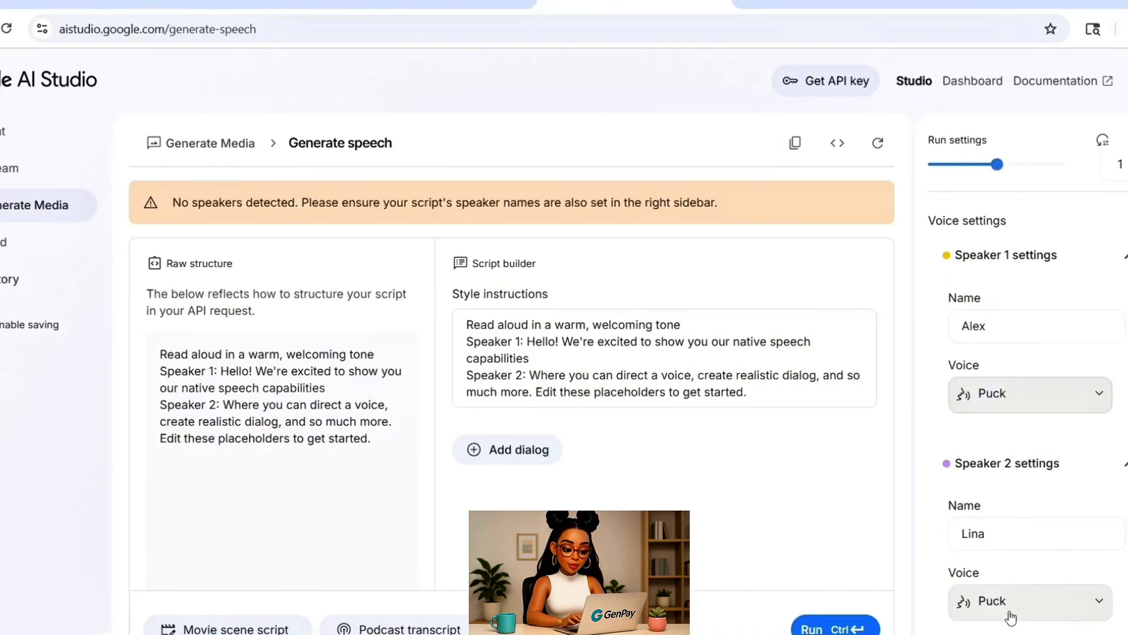
{"action": "left_click", "coordinate": [1011, 615]}
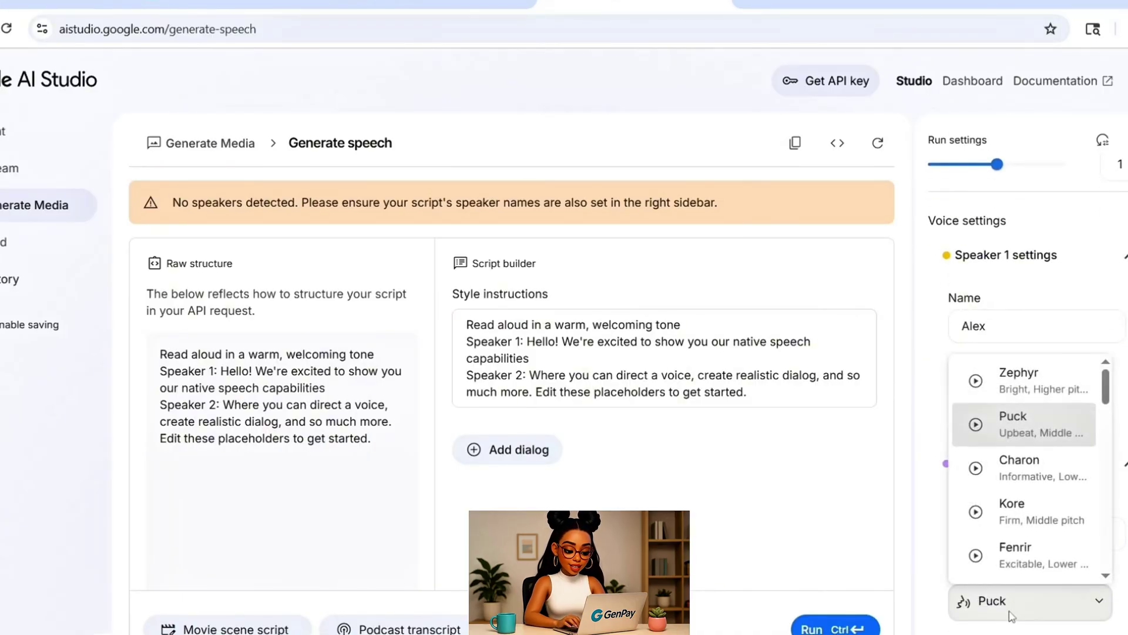
{"action": "left_click", "coordinate": [1017, 470]}
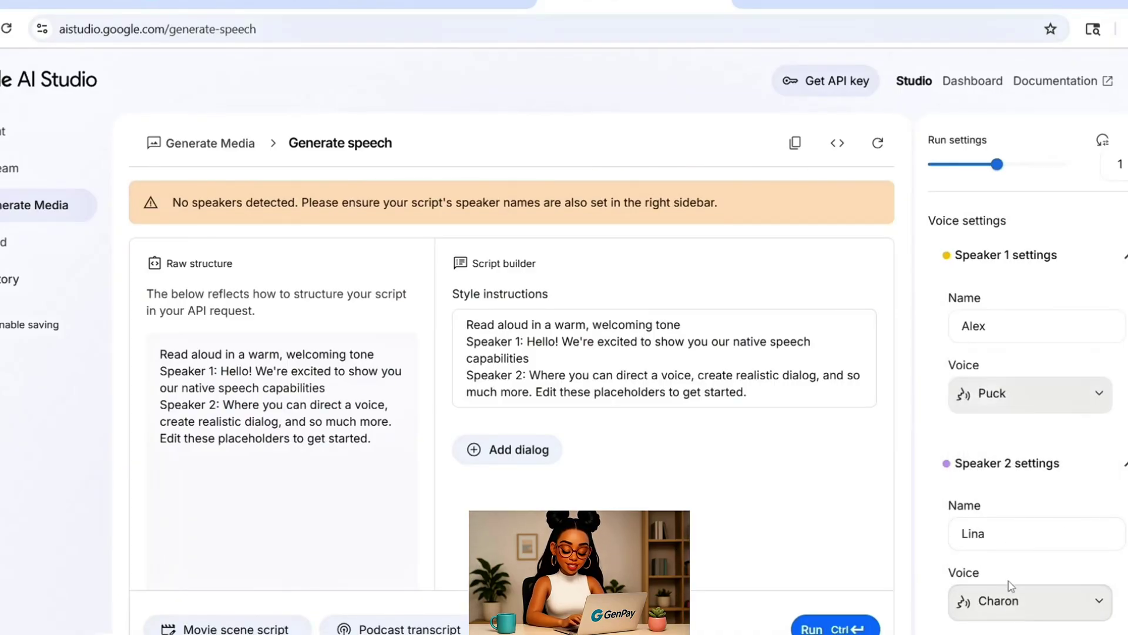
{"action": "left_click", "coordinate": [999, 605]}
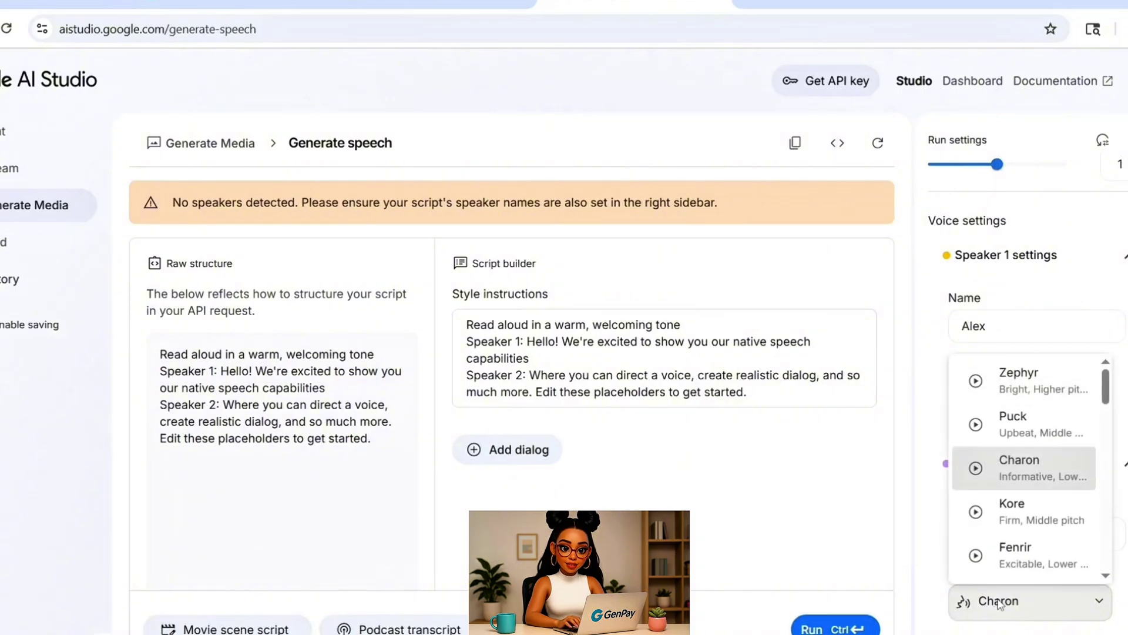
{"action": "left_click", "coordinate": [976, 382]}
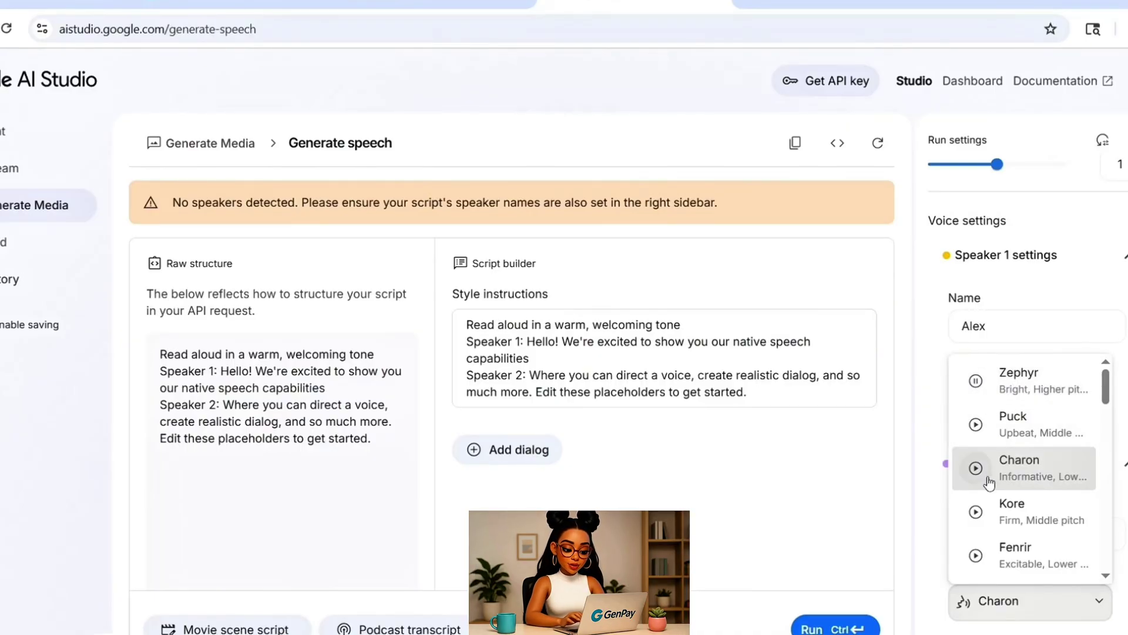
{"action": "scroll", "coordinate": [990, 483], "scroll_direction": "down", "scroll_amount": 1}
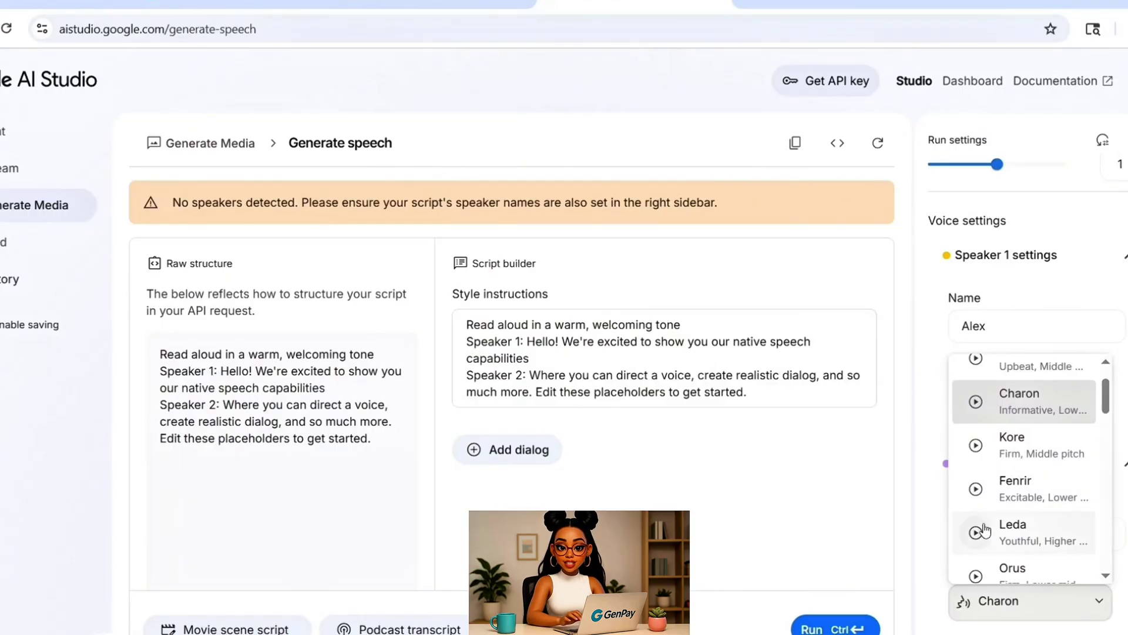
{"action": "left_click", "coordinate": [978, 540]}
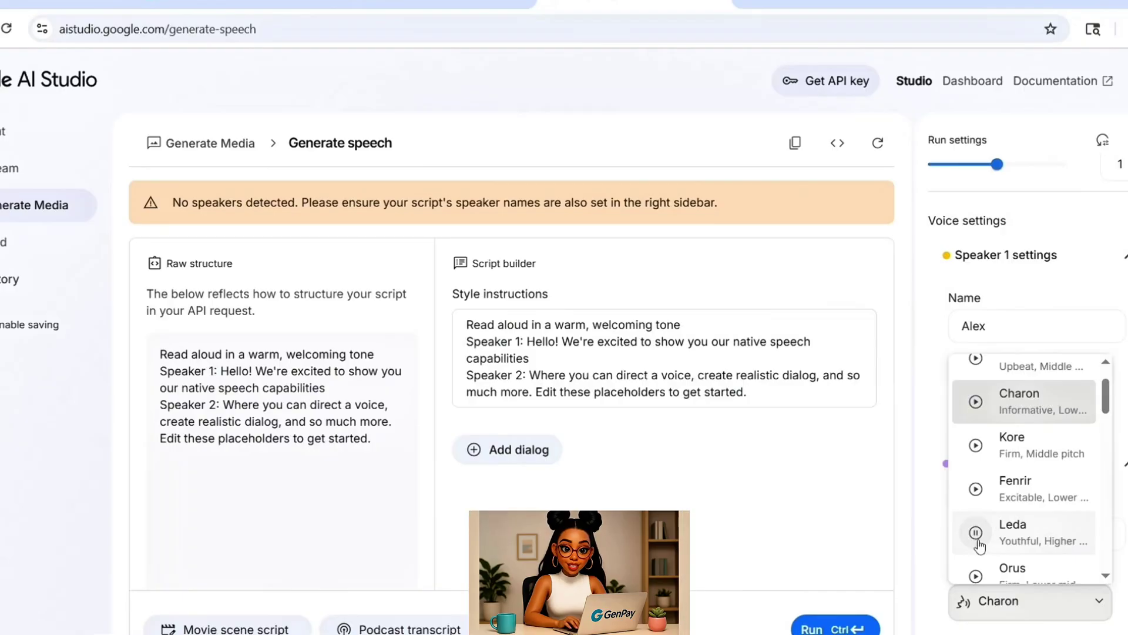
{"action": "left_click", "coordinate": [1006, 537]}
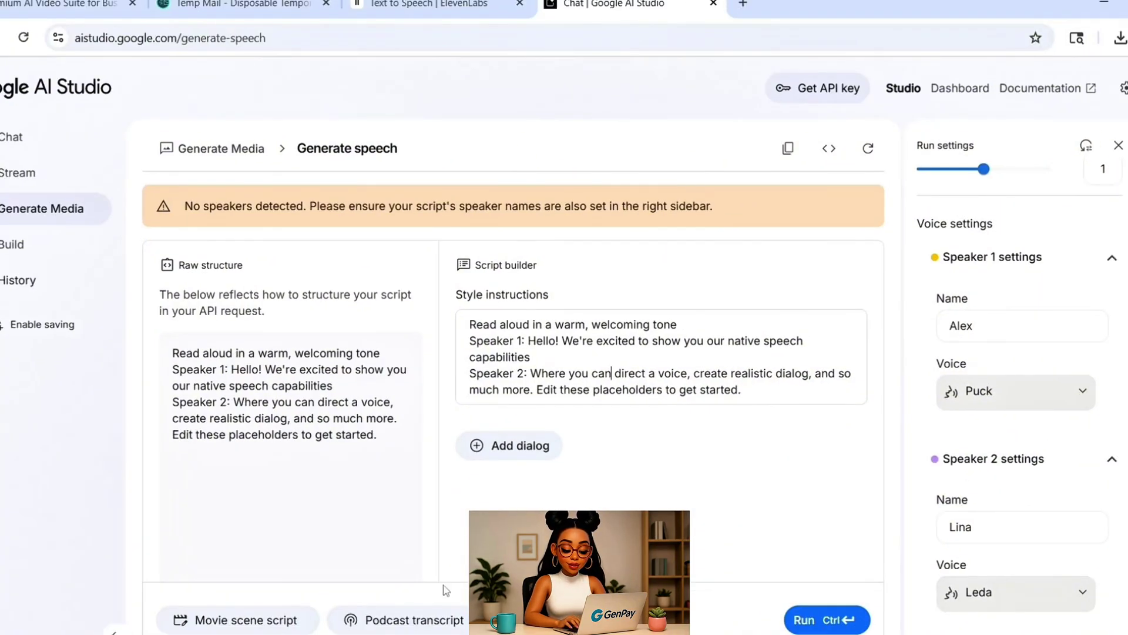
Paste the two-speaker dialogue about free voice tools into the script builder and review every speaker block.
{"action": "key", "text": "ctrl+v"}
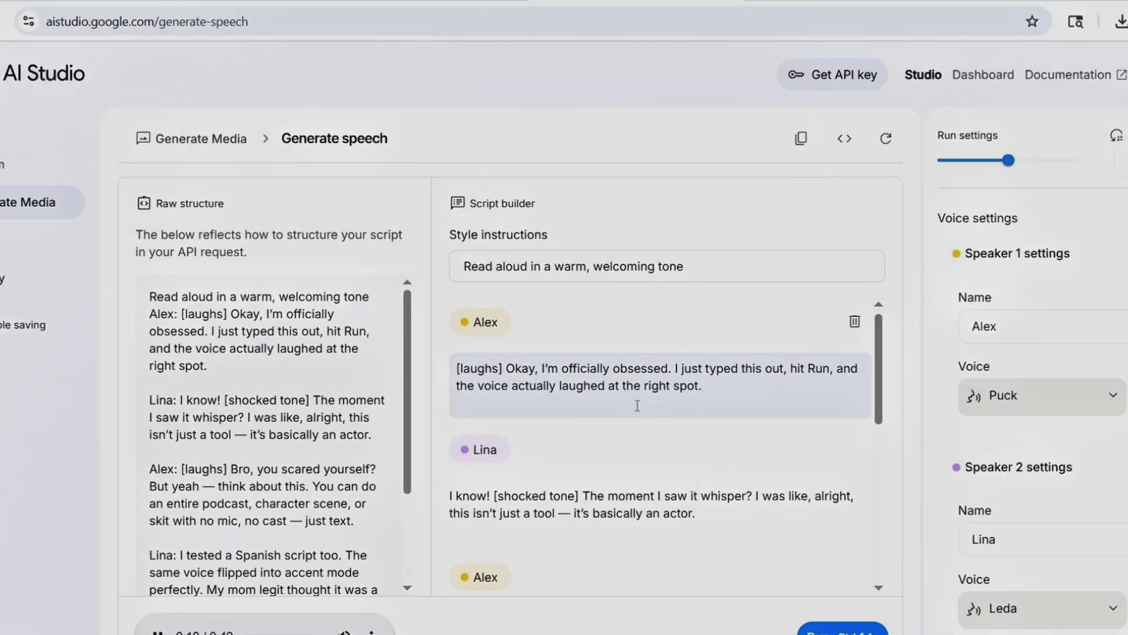
{"action": "scroll", "coordinate": [636, 406], "scroll_direction": "down", "scroll_amount": 1}
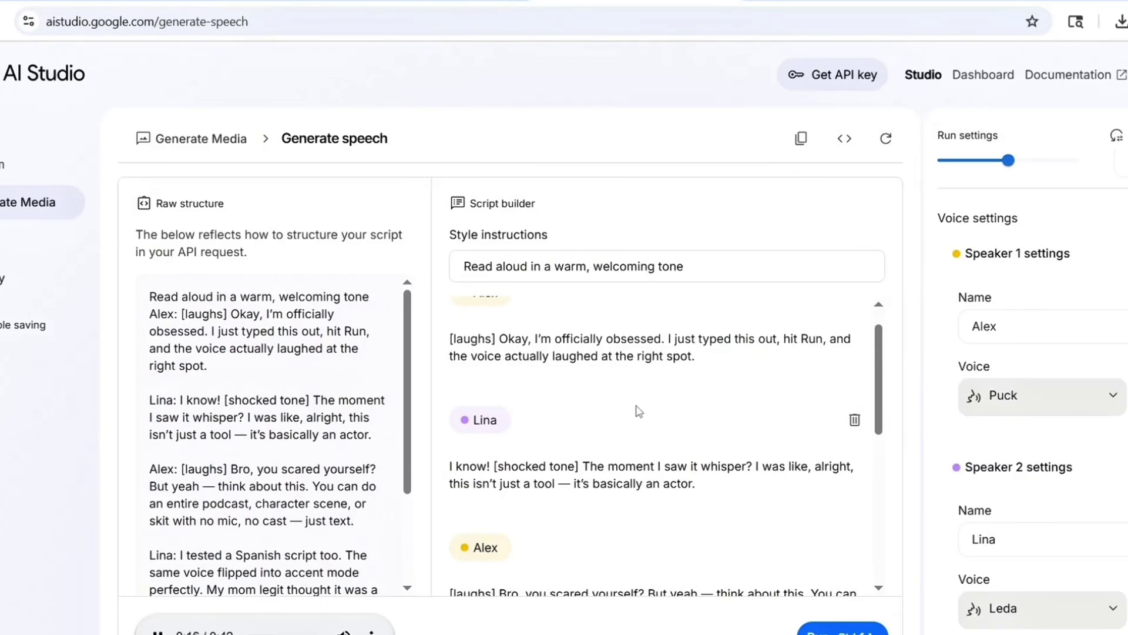
{"action": "scroll", "coordinate": [638, 411], "scroll_direction": "down", "scroll_amount": 2}
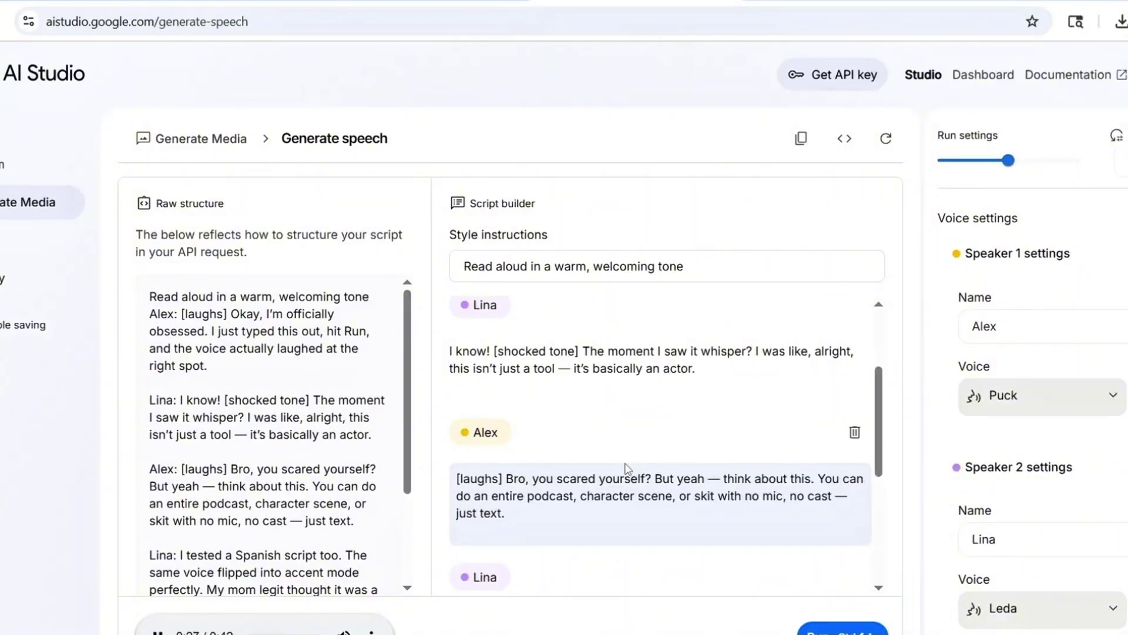
{"action": "scroll", "coordinate": [628, 468], "scroll_direction": "down", "scroll_amount": 2}
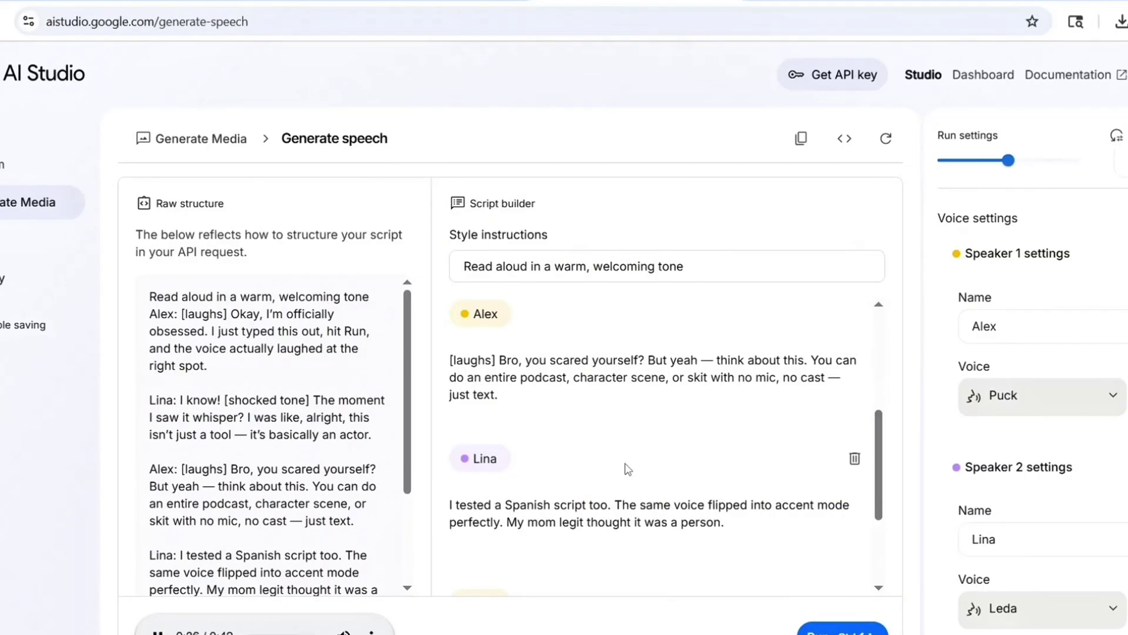
{"action": "scroll", "coordinate": [627, 469], "scroll_direction": "down", "scroll_amount": 1}
{"action": "scroll", "coordinate": [628, 468], "scroll_direction": "down", "scroll_amount": 1}
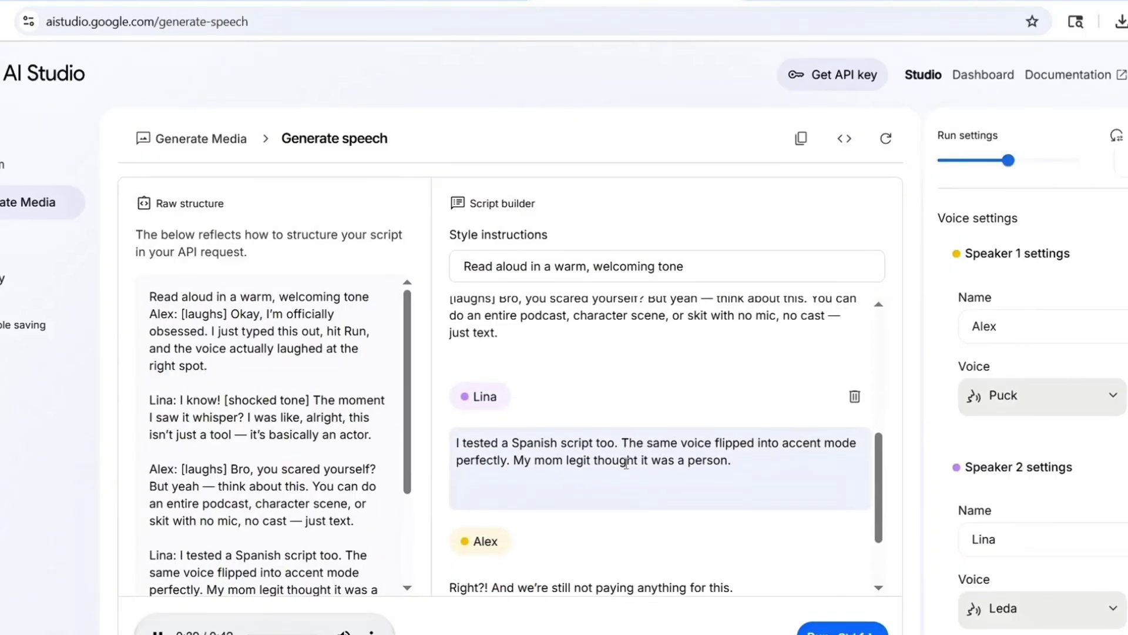
{"action": "scroll", "coordinate": [627, 465], "scroll_direction": "down", "scroll_amount": 2}
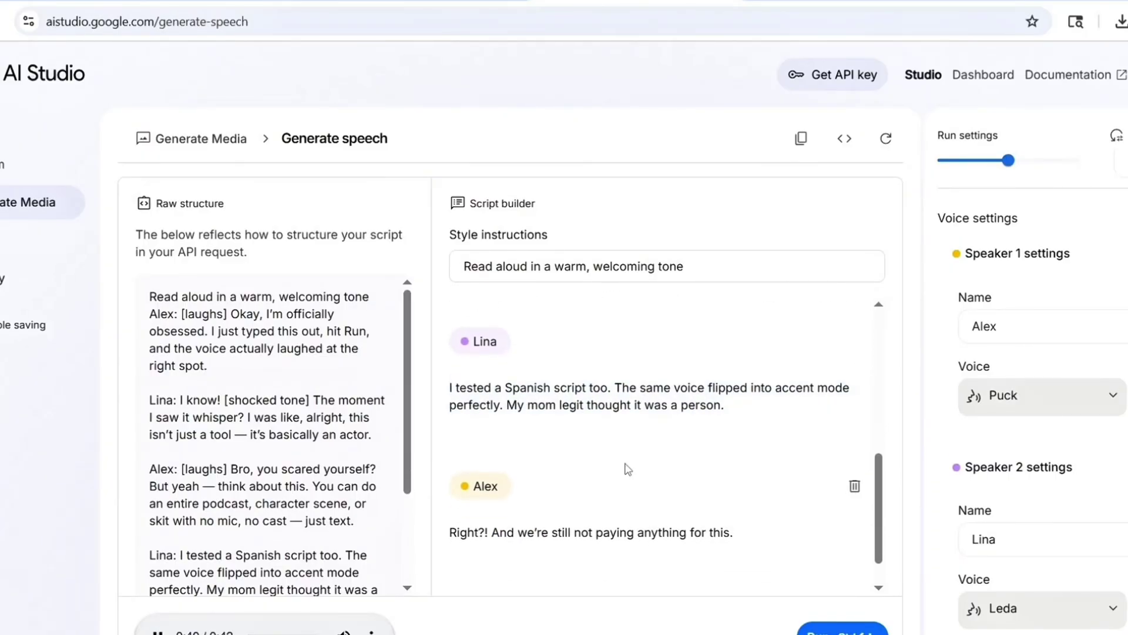